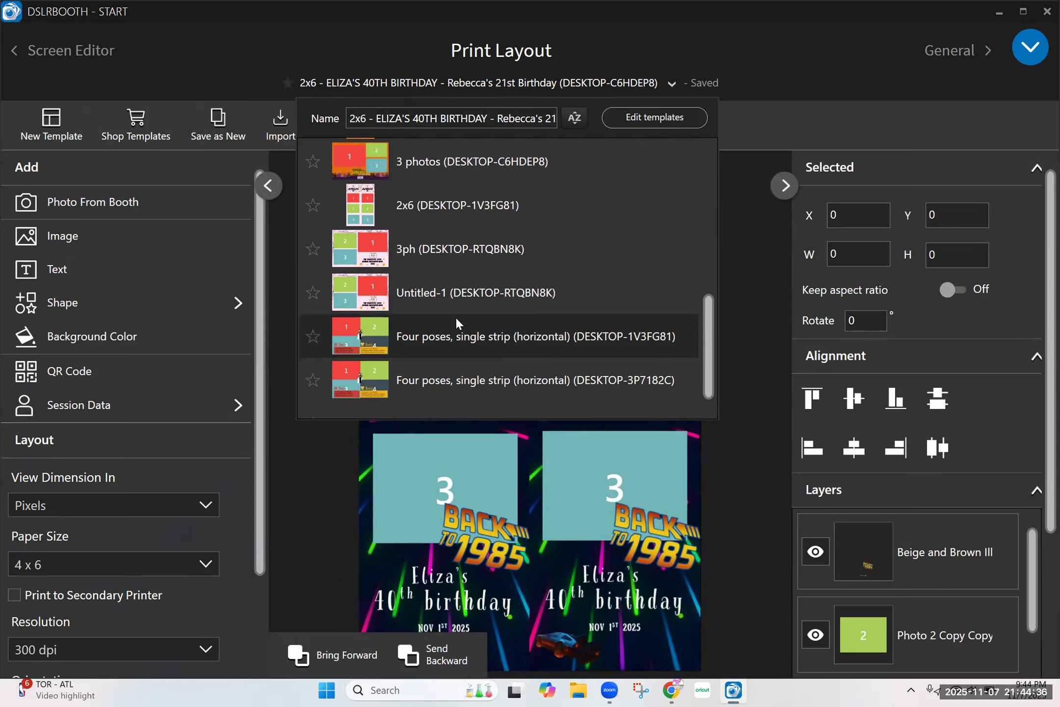
Find and load the 2x6 (DESKTOP-1V3FG81) print template from the template list.
scroll(456, 316, "up", 4)
scroll(455, 317, "down", 4)
scroll(456, 316, "up", 4)
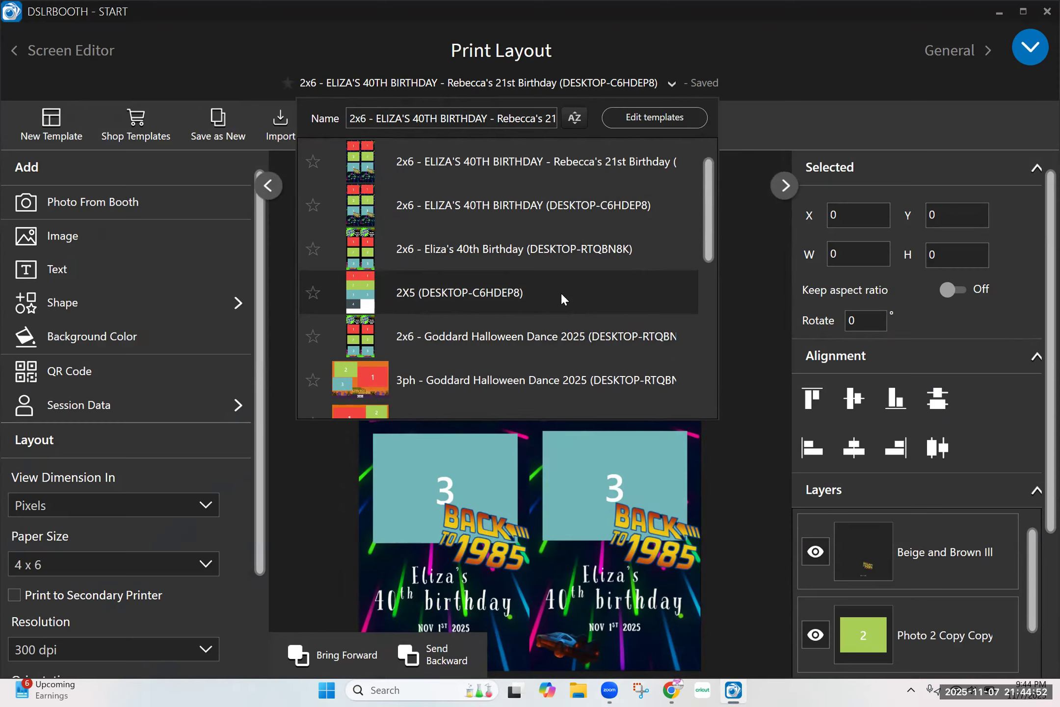
scroll(561, 291, "down", 5)
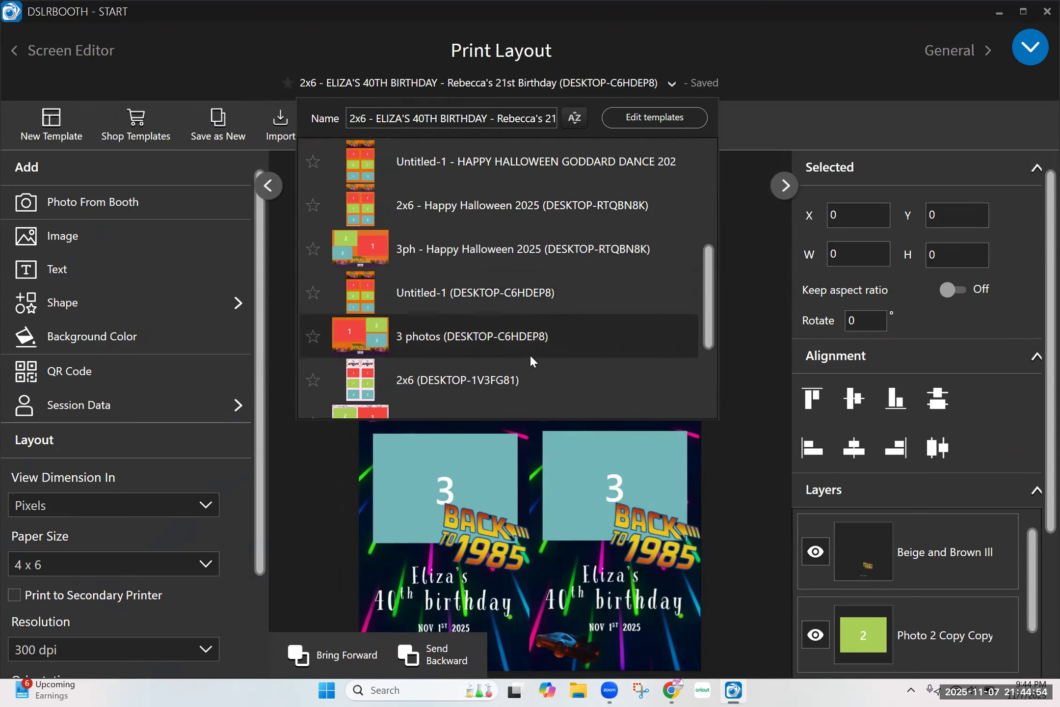
left_click(567, 380)
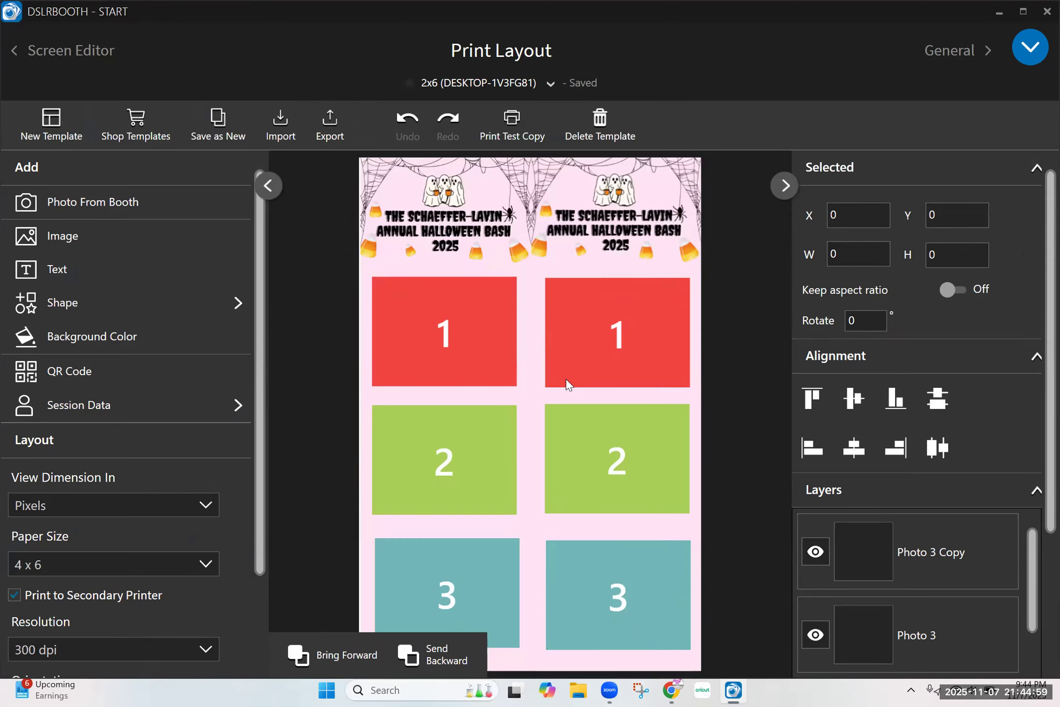
Delete both Halloween background images from the two strips and shift the left strip's photo 1 placeholder slightly down.
left_click(449, 200)
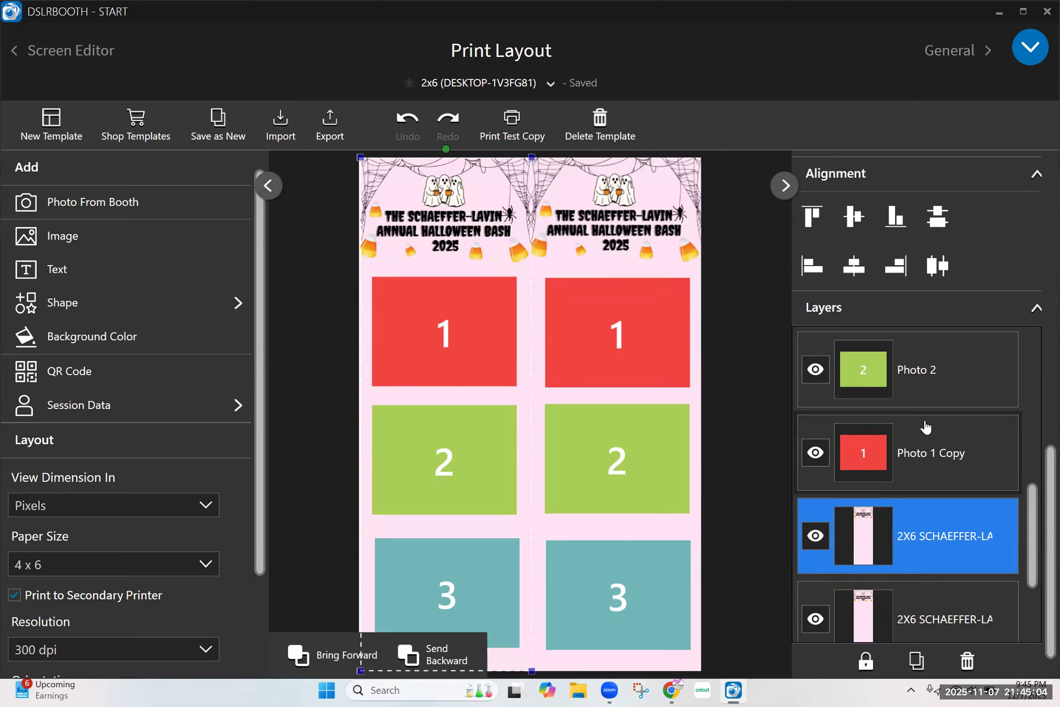
left_click(969, 655)
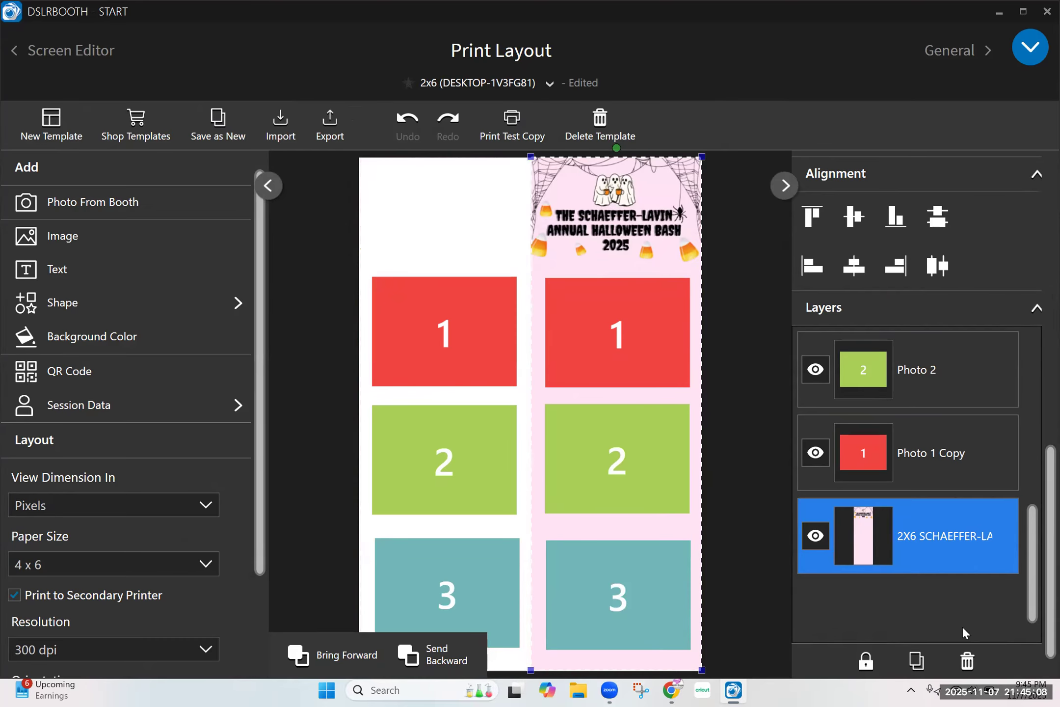
left_click(967, 660)
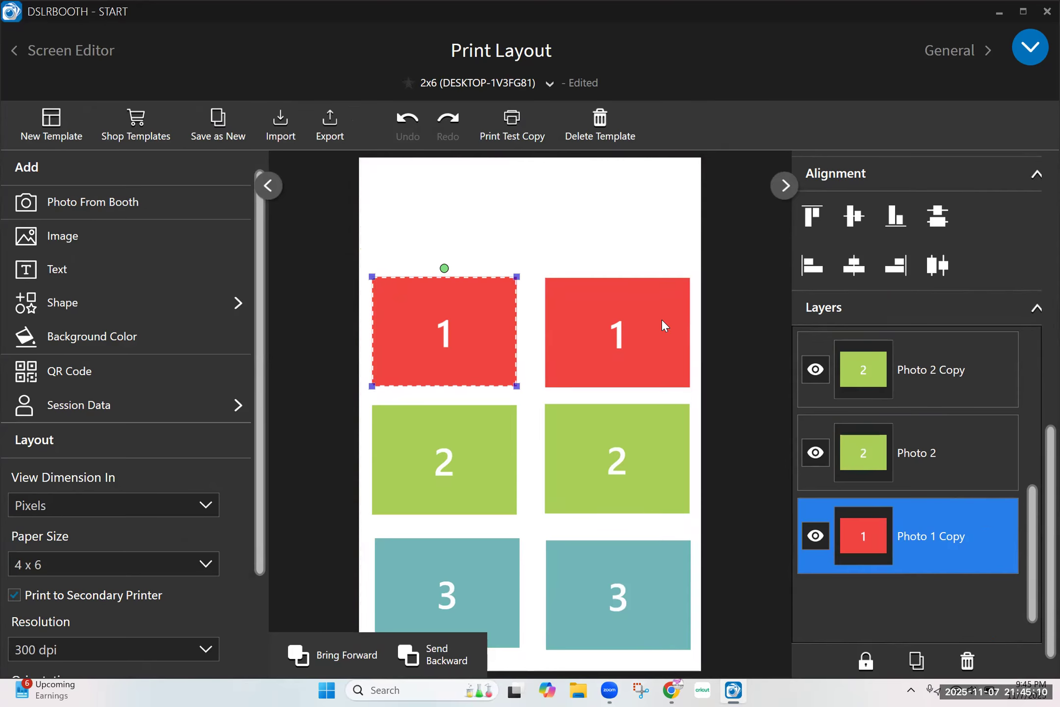
left_click_drag(478, 295, 471, 319)
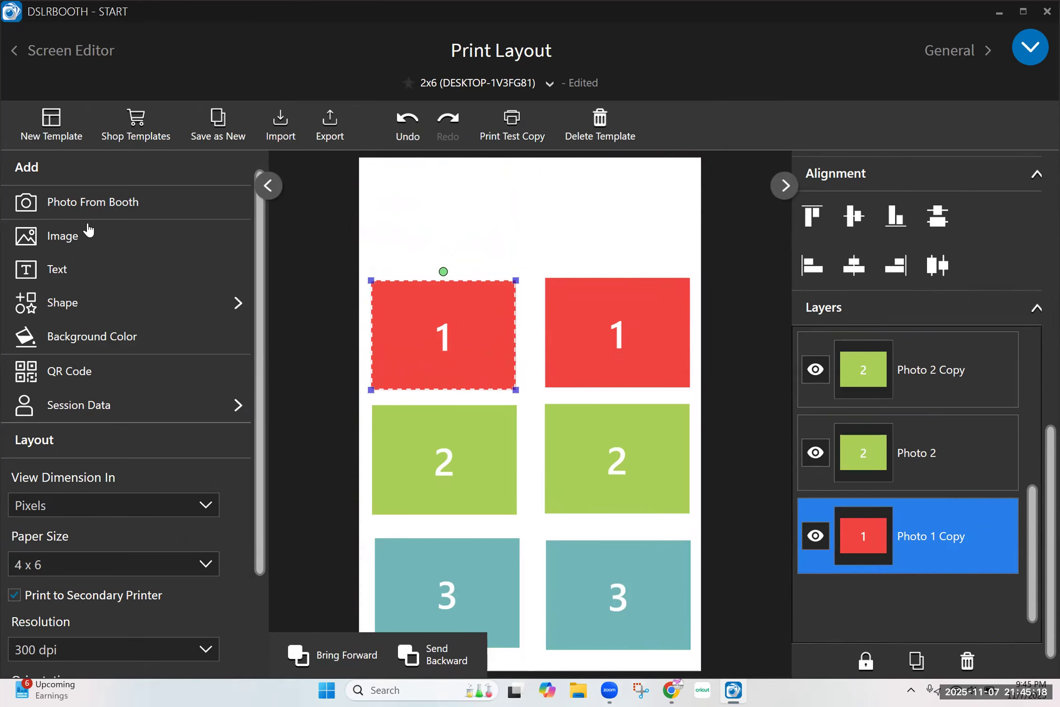
Add the image A (3) from the Downloads folder and position it over the left strip.
left_click(83, 242)
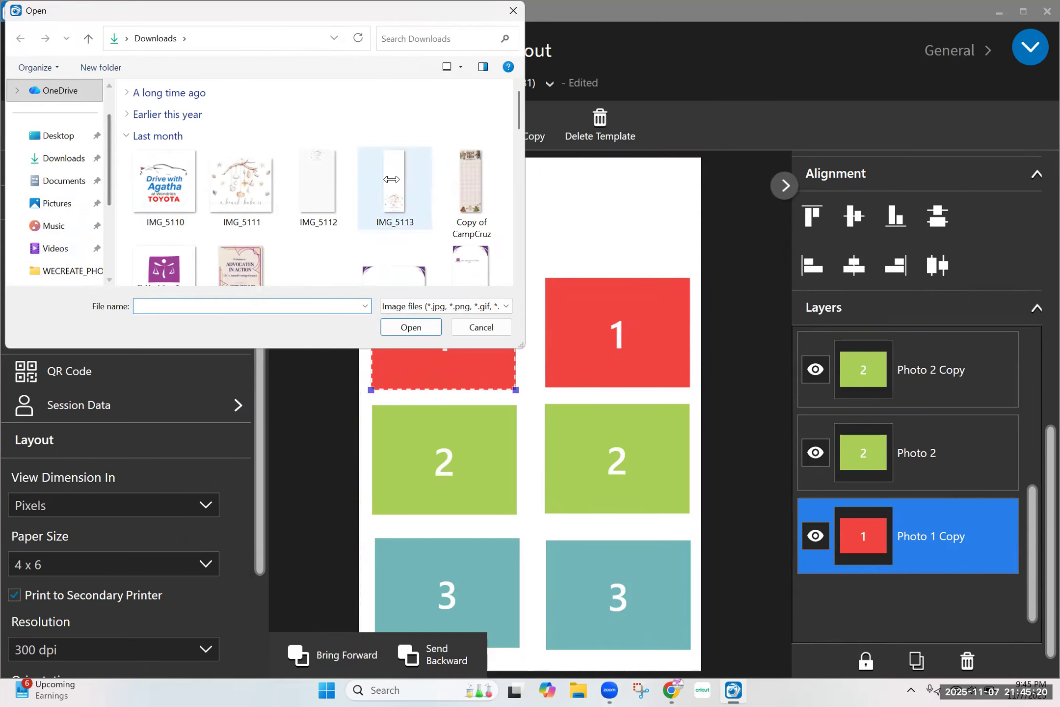
scroll(391, 186, "down", 5)
scroll(391, 180, "down", 3)
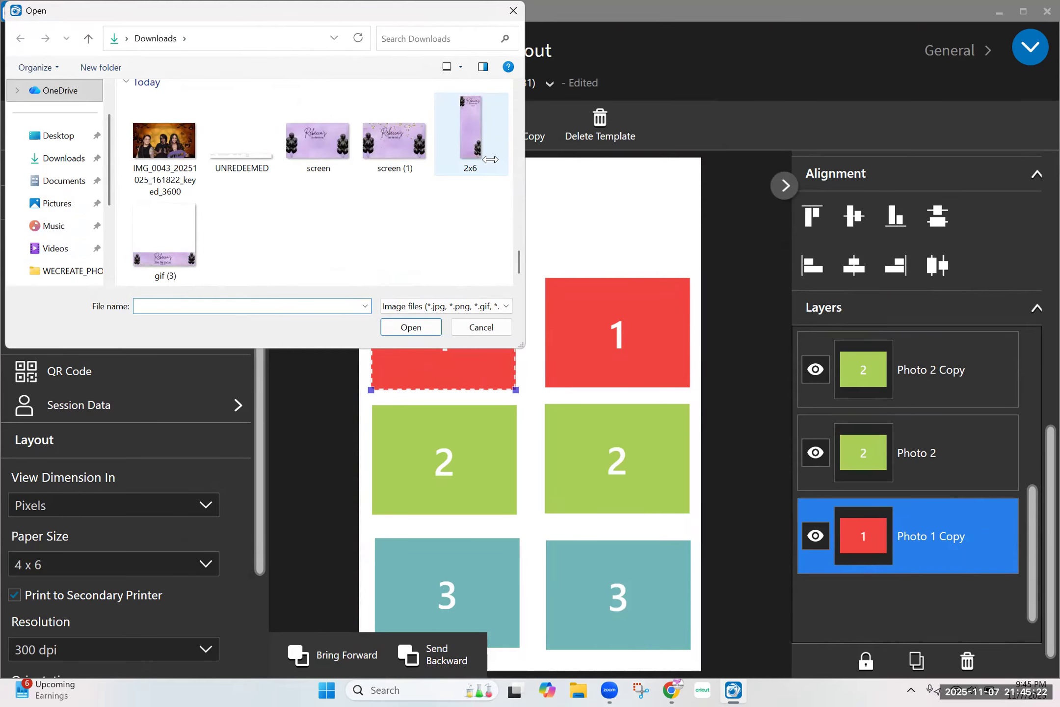
scroll(471, 144, "up", 2)
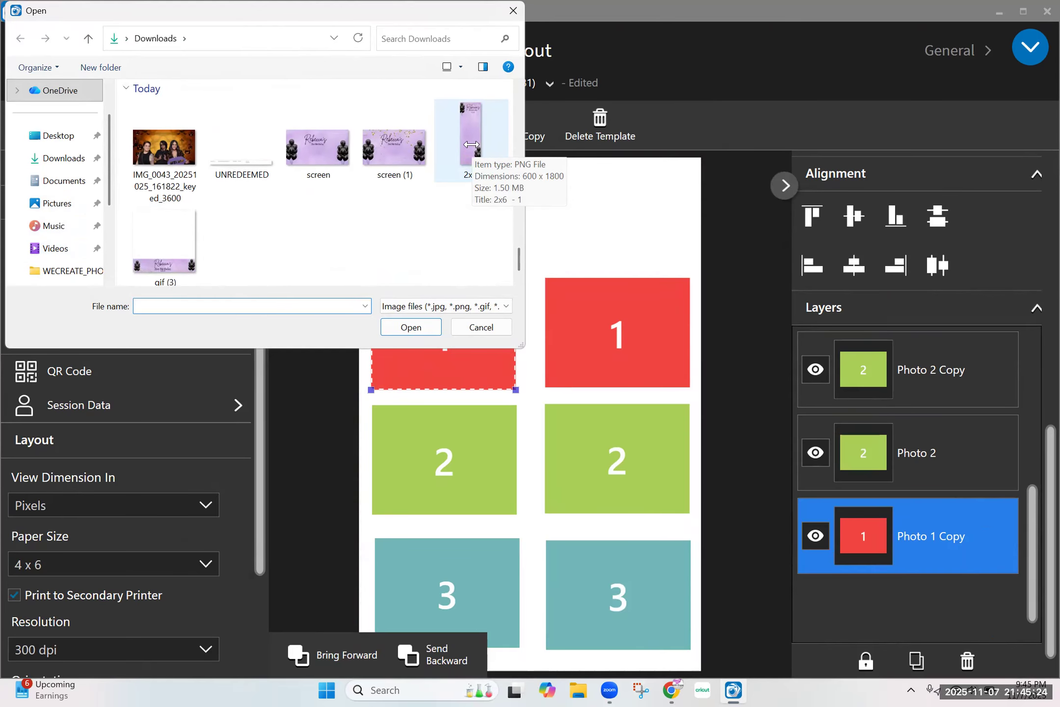
scroll(471, 145, "up", 2)
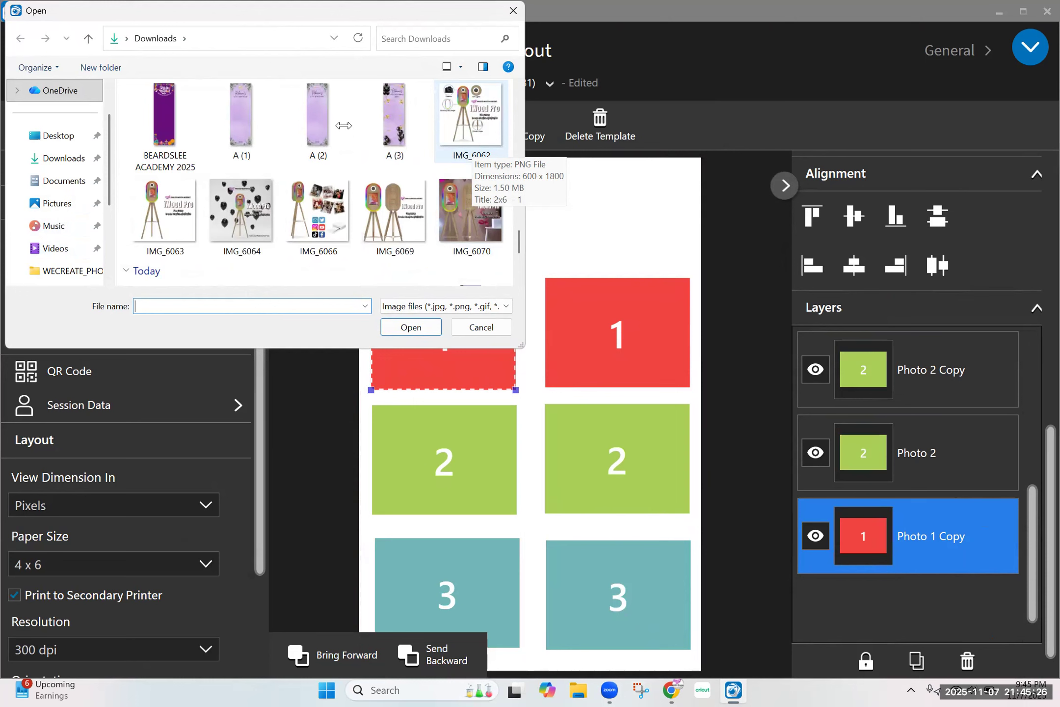
double_click(390, 123)
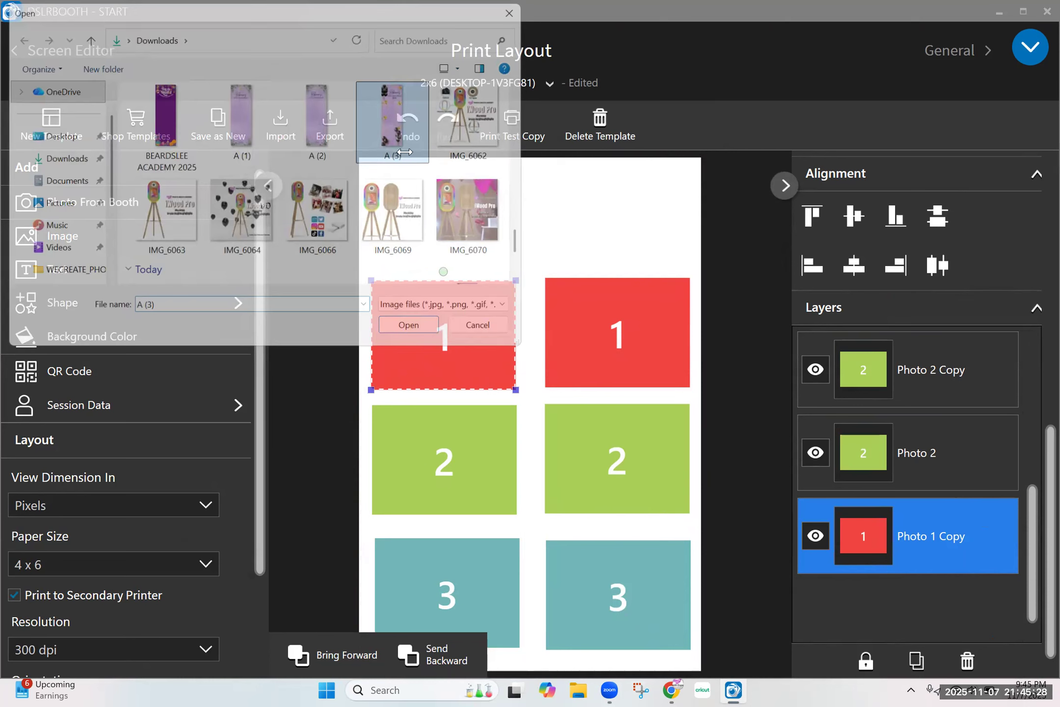
left_click_drag(550, 251, 468, 229)
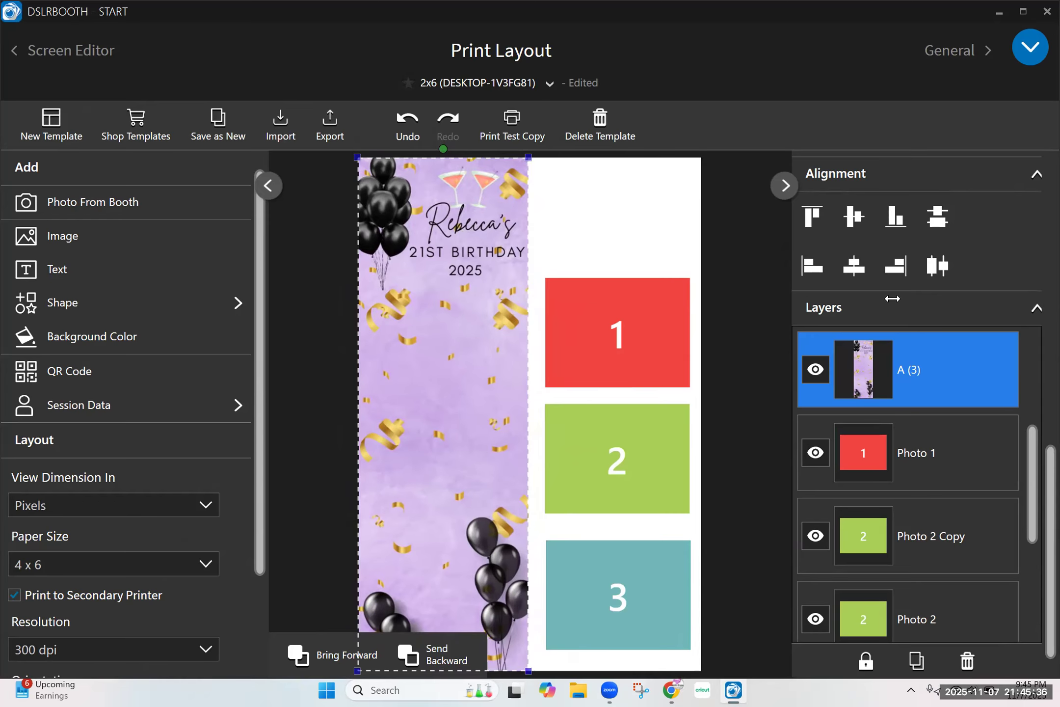
Set the left background image's X position to 0.
mouse_move(1037, 465)
left_mouse_down()
mouse_move(1027, 322)
mouse_move(1039, 178)
left_mouse_up()
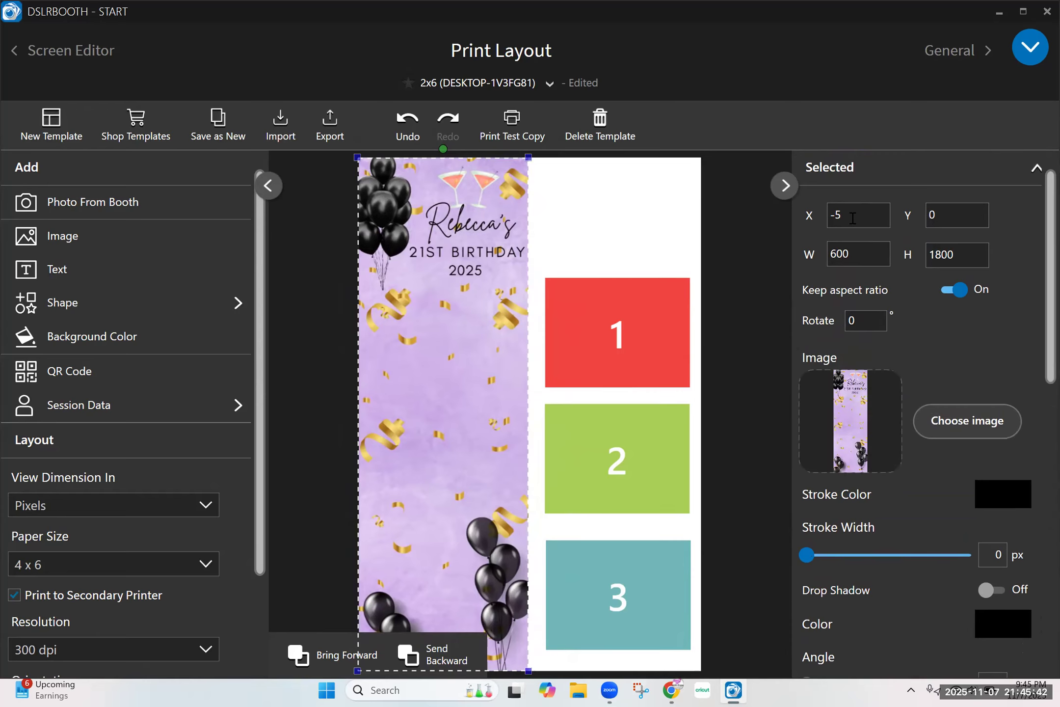
left_click_drag(853, 218, 824, 216)
type("0")
left_click(470, 202)
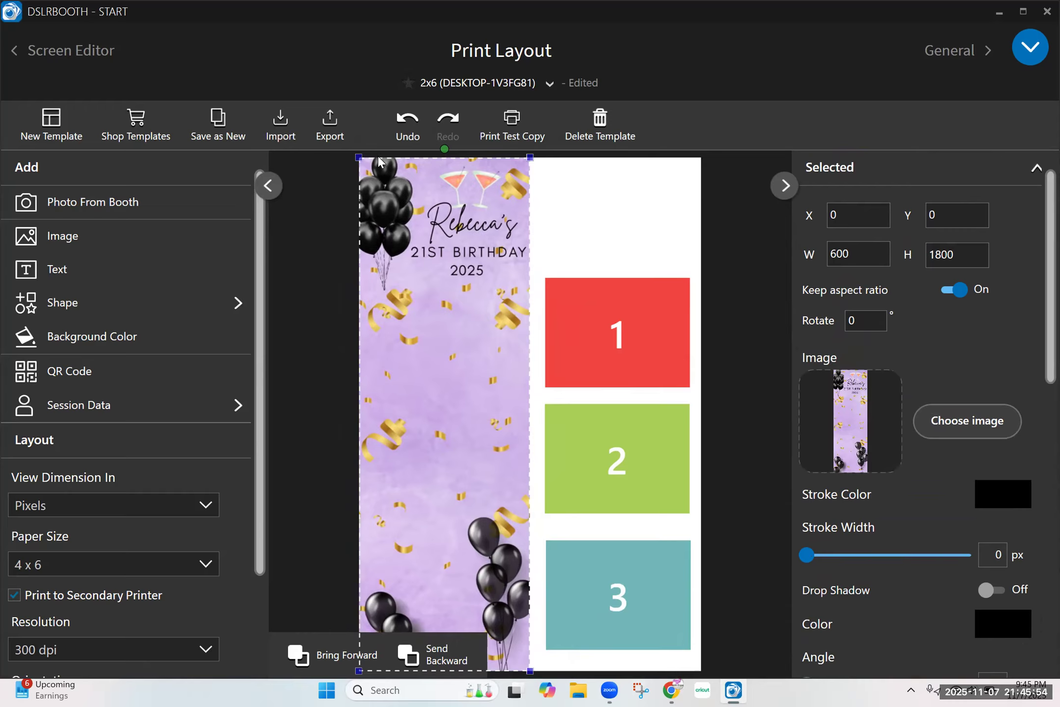
Send the left background image backward until it lies behind the left strip's three photo placeholders.
left_click(454, 641)
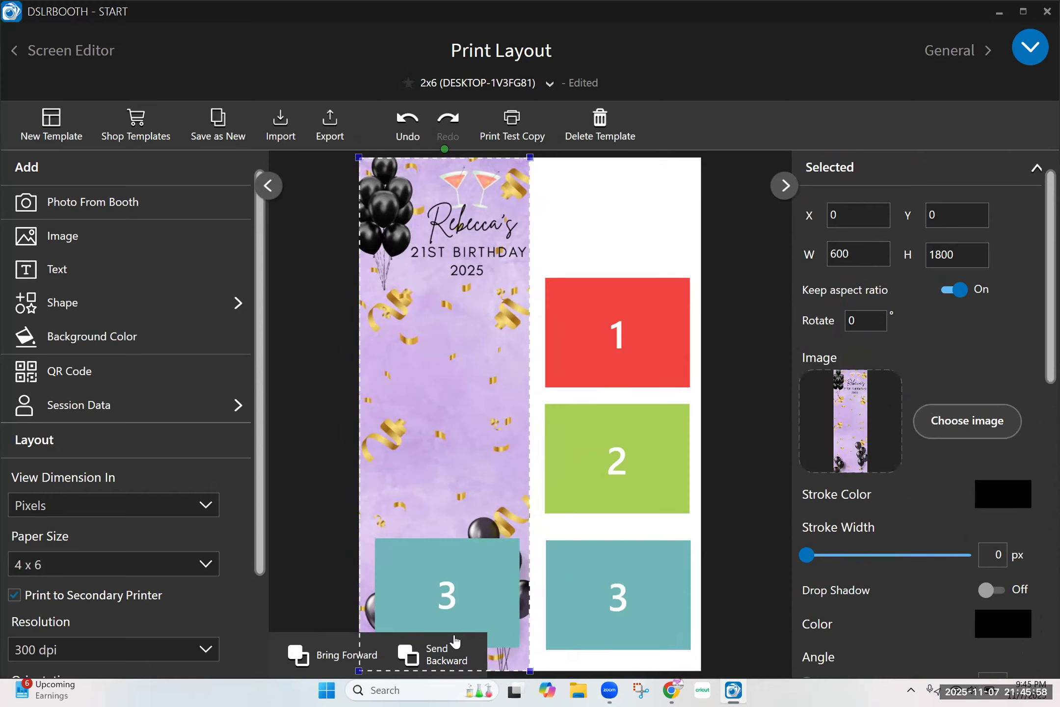
left_click(454, 641)
left_click(454, 641)
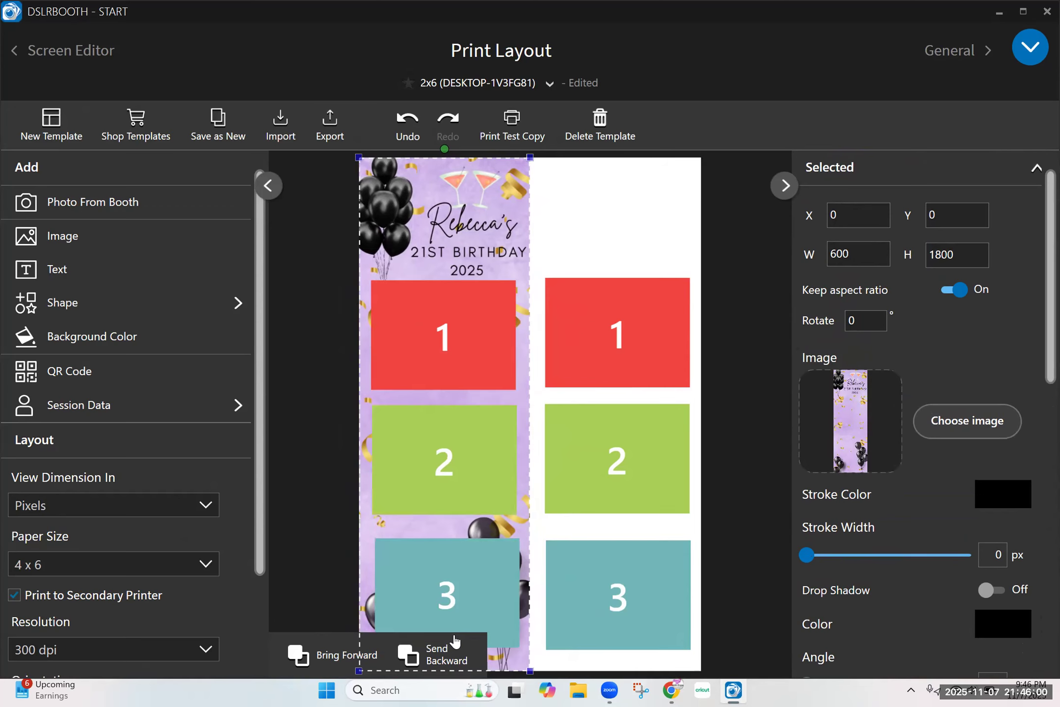
Reposition photo placeholders 1, 2 and 3 on the left strip so they line up evenly below the birthday heading.
mouse_move(471, 325)
left_mouse_down()
mouse_move(475, 341)
mouse_move(471, 327)
left_mouse_up()
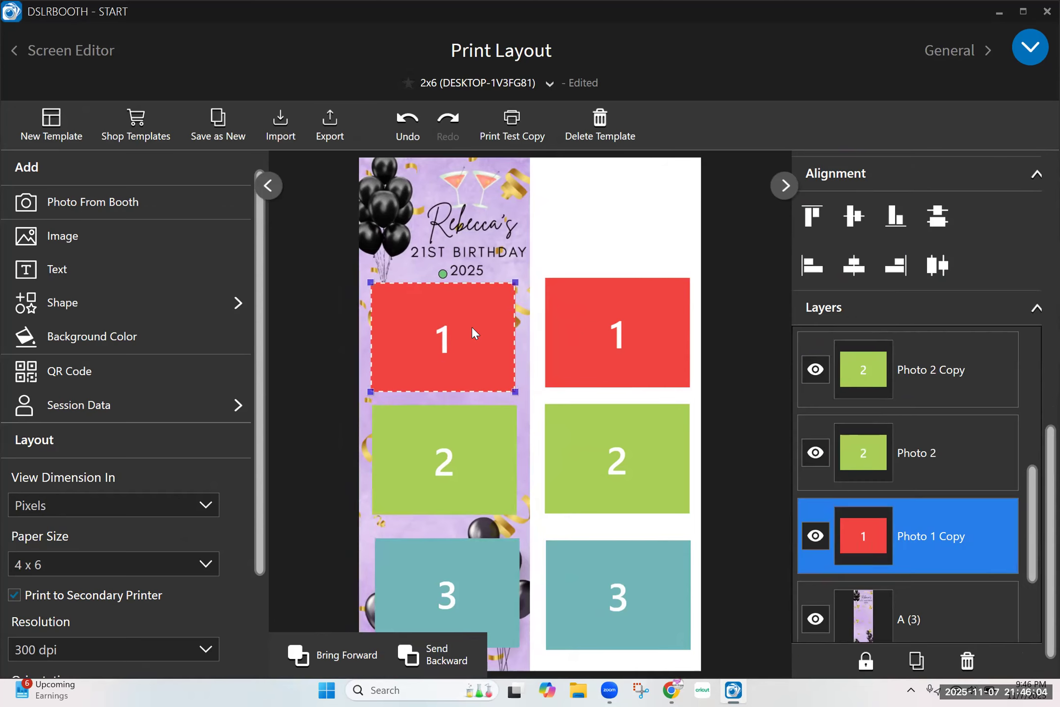
left_click(461, 448)
mouse_move(461, 448)
left_mouse_down()
mouse_move(463, 582)
mouse_move(468, 446)
mouse_move(465, 461)
left_mouse_up()
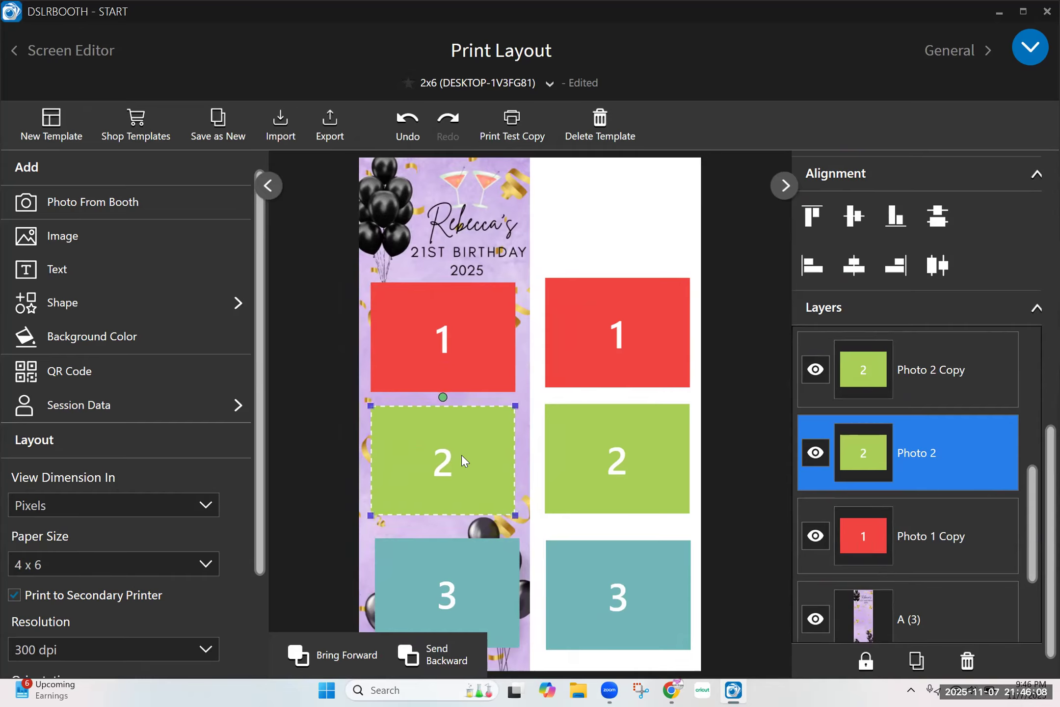
left_click_drag(438, 575, 436, 565)
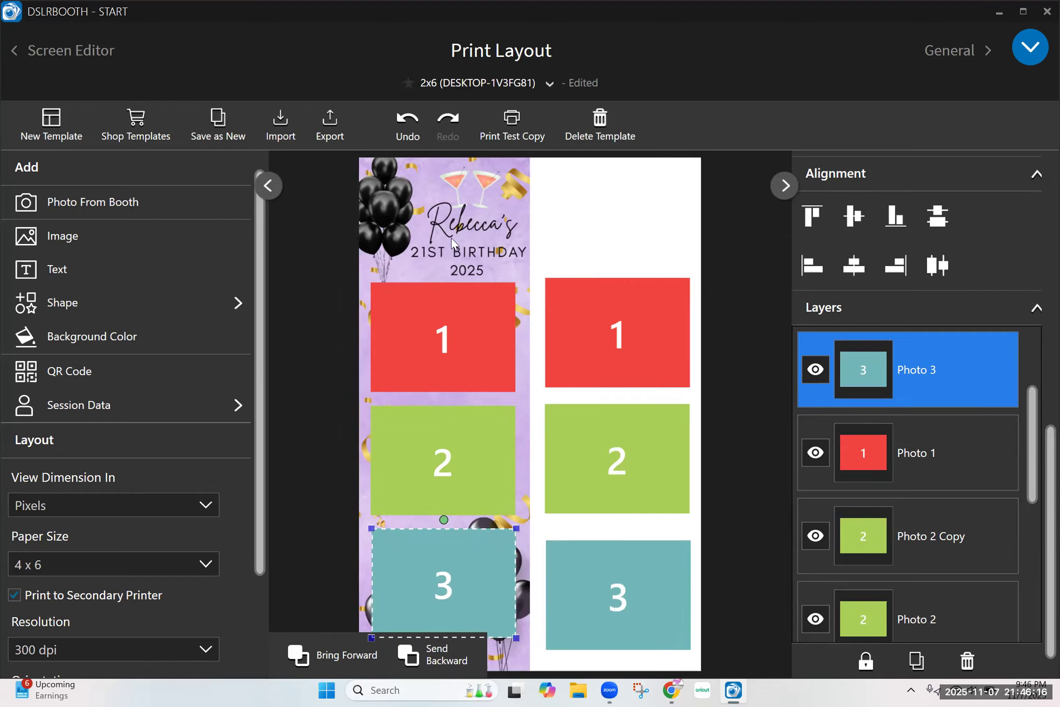
Duplicate the A (3) background image and place the copy over the right strip.
left_click(488, 199)
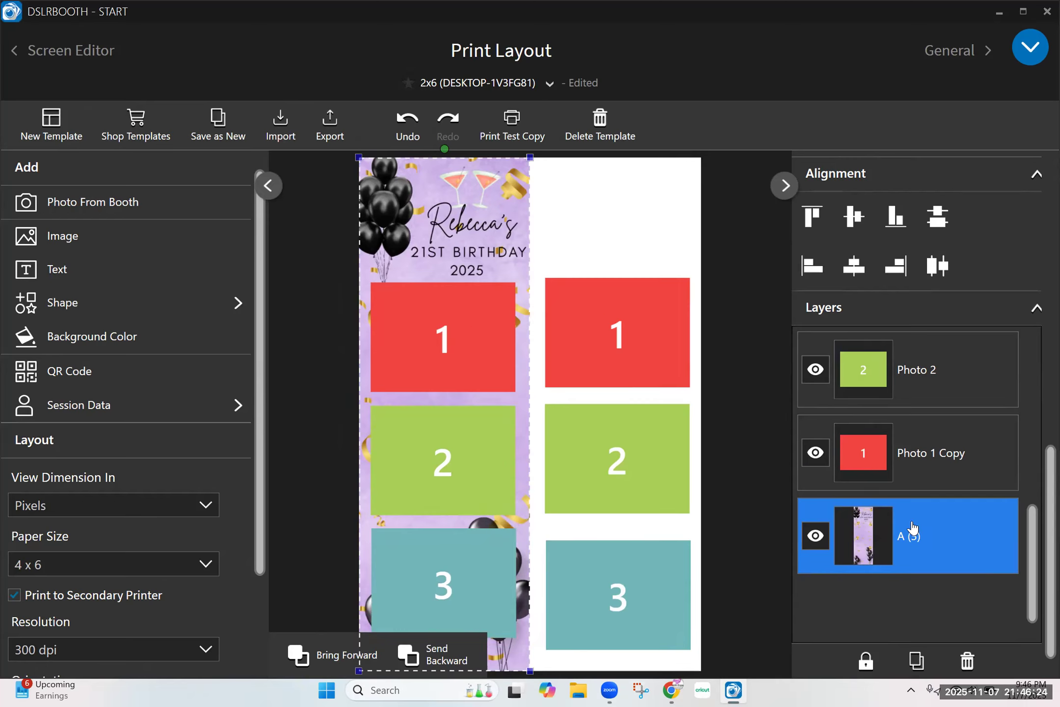
scroll(1038, 516, "up", 2)
scroll(1037, 490, "down", 2)
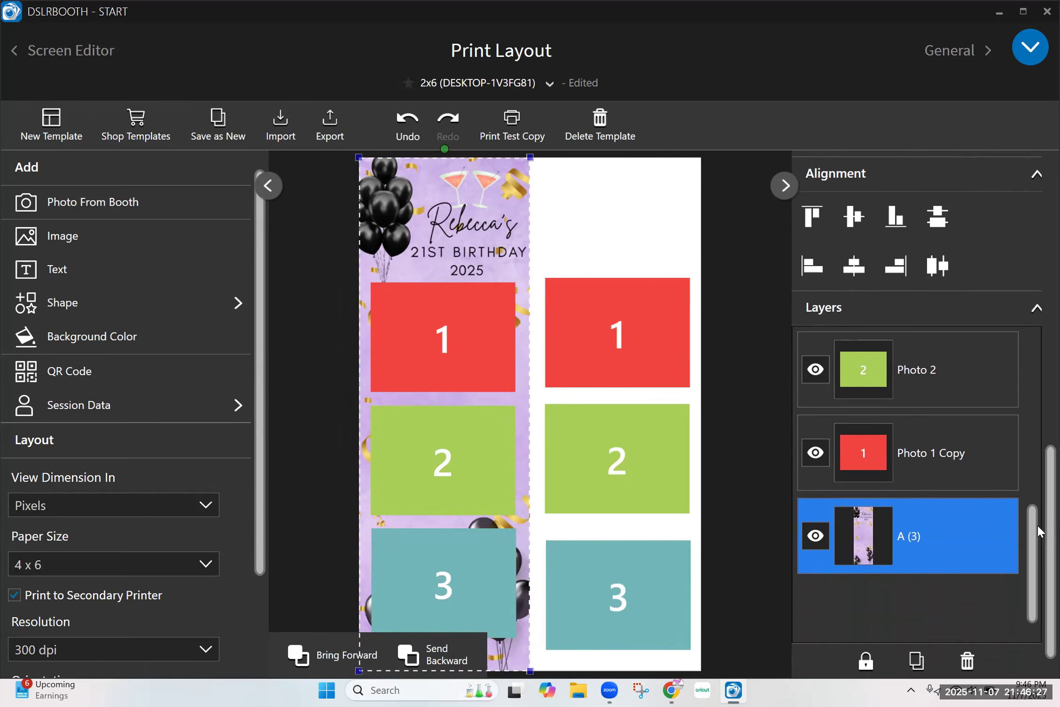
left_click(924, 652)
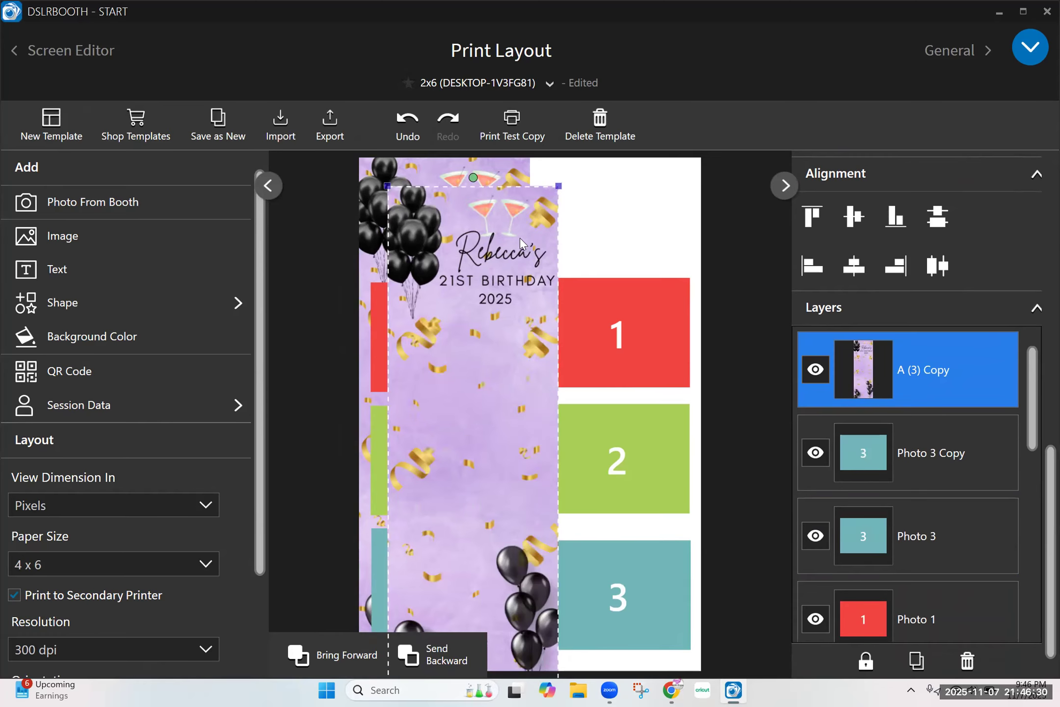
left_click_drag(476, 221, 619, 192)
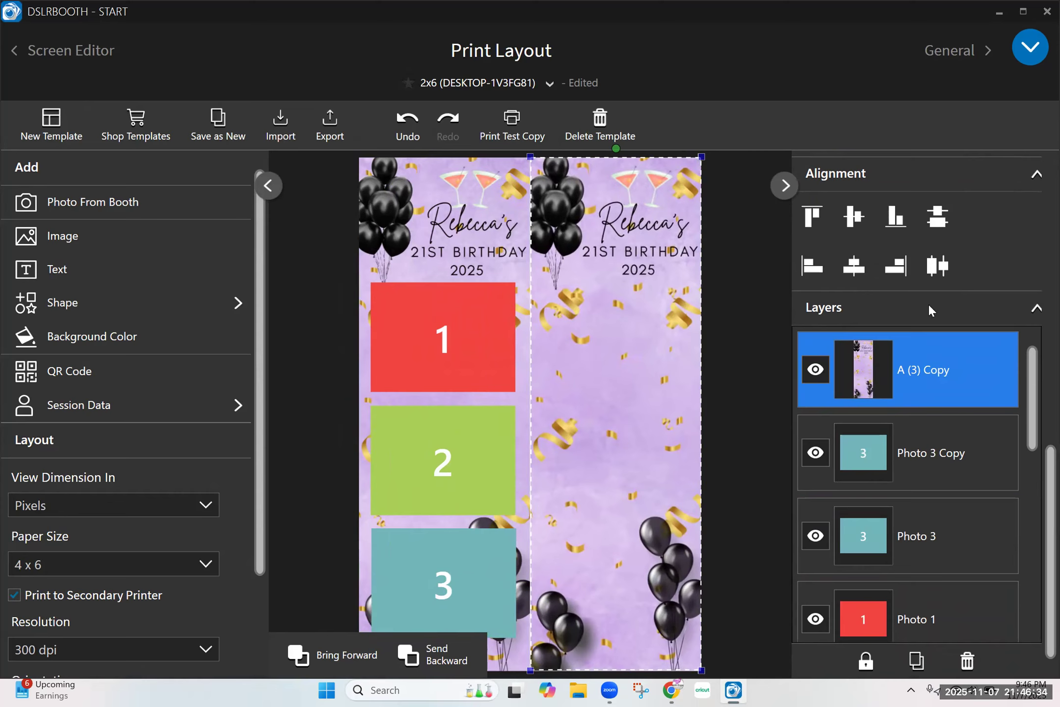
Send the copied background image backward until it lies behind the right strip's photo placeholders.
left_click(434, 656)
left_click(434, 655)
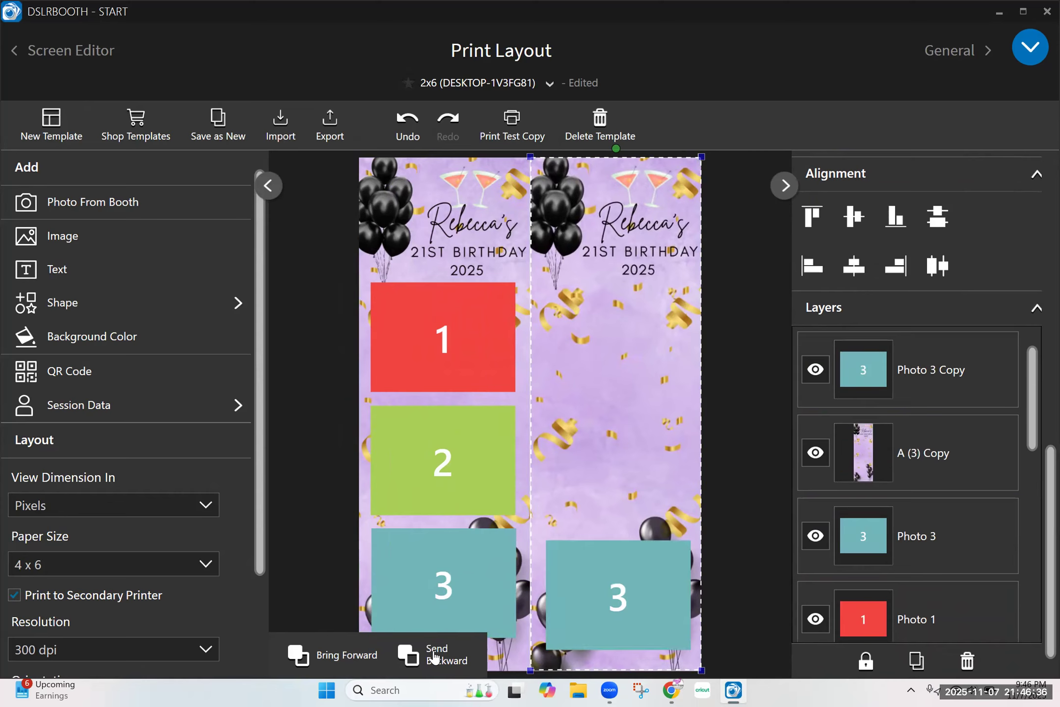
left_click(434, 656)
left_click(434, 655)
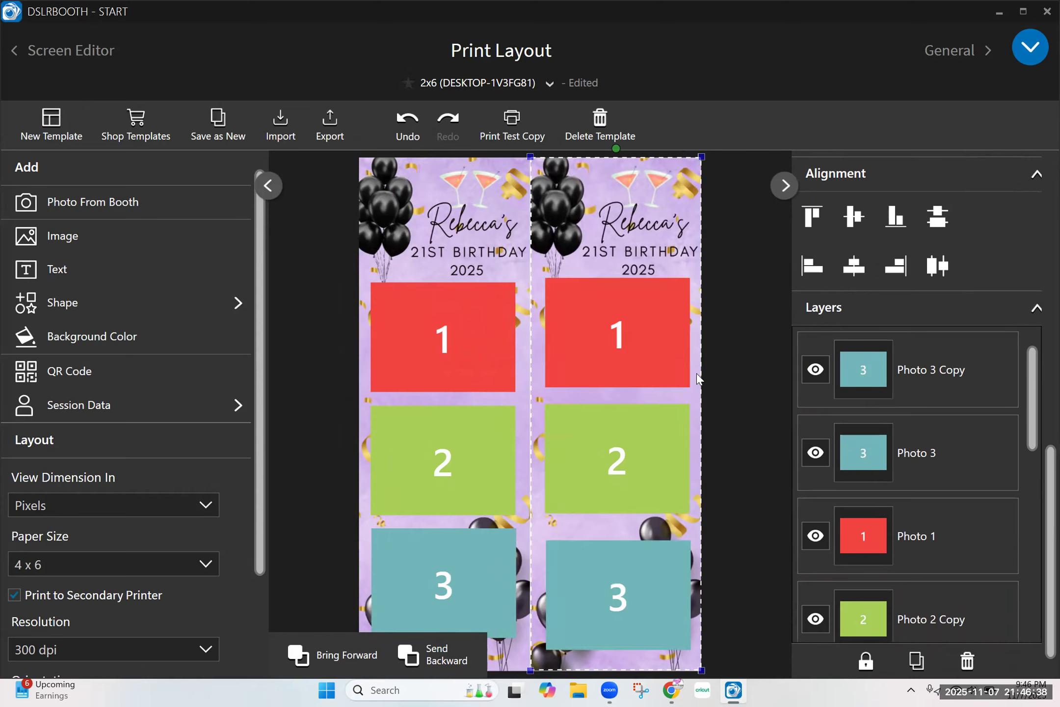
Reposition photo placeholders 1, 2 and 3 on the right strip to line up more closely with those on the left strip.
left_click(624, 332)
key("Up")
key("Up")
key("Up")
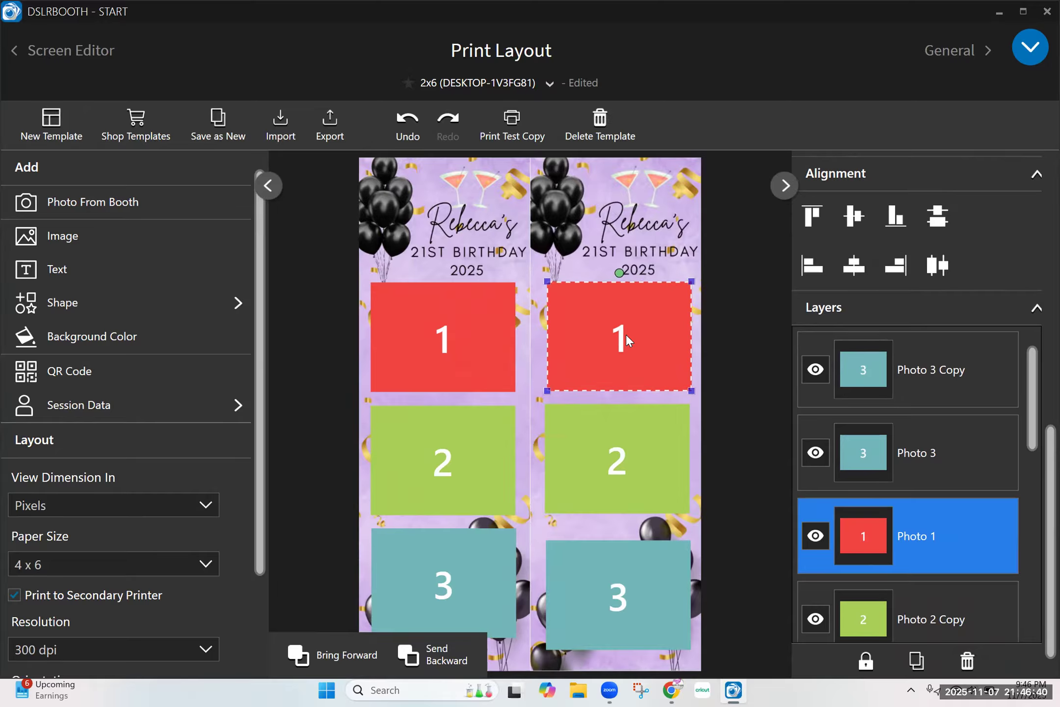
left_click_drag(624, 472, 628, 473)
left_click_drag(617, 598, 617, 595)
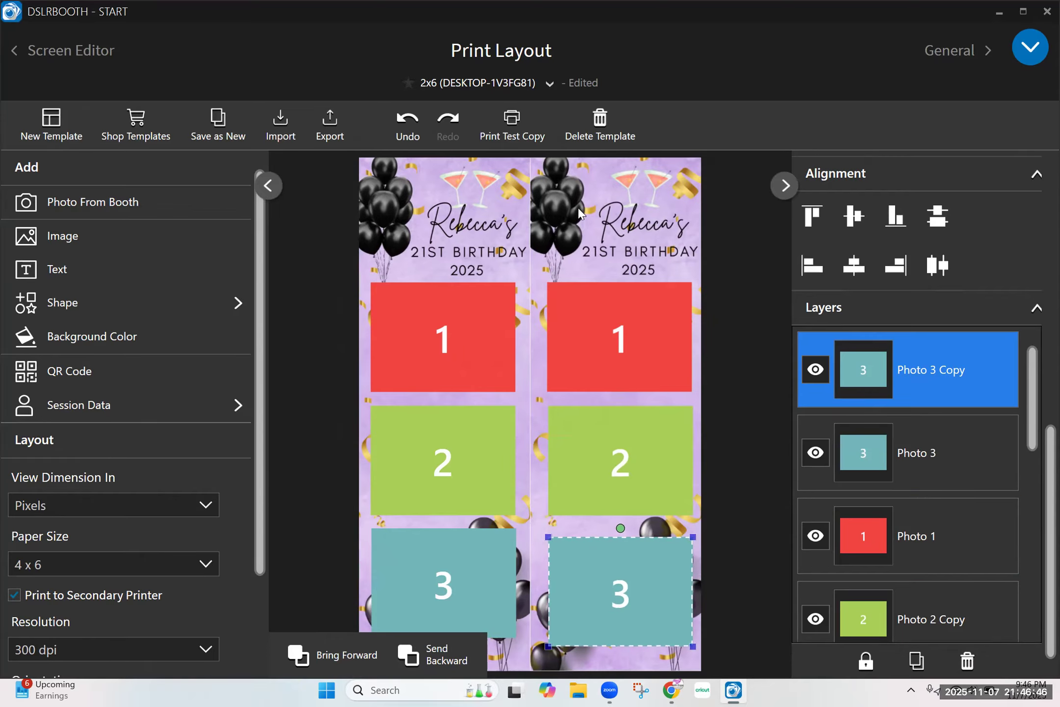
Set the right background image's Y position to 0.
left_click(557, 214)
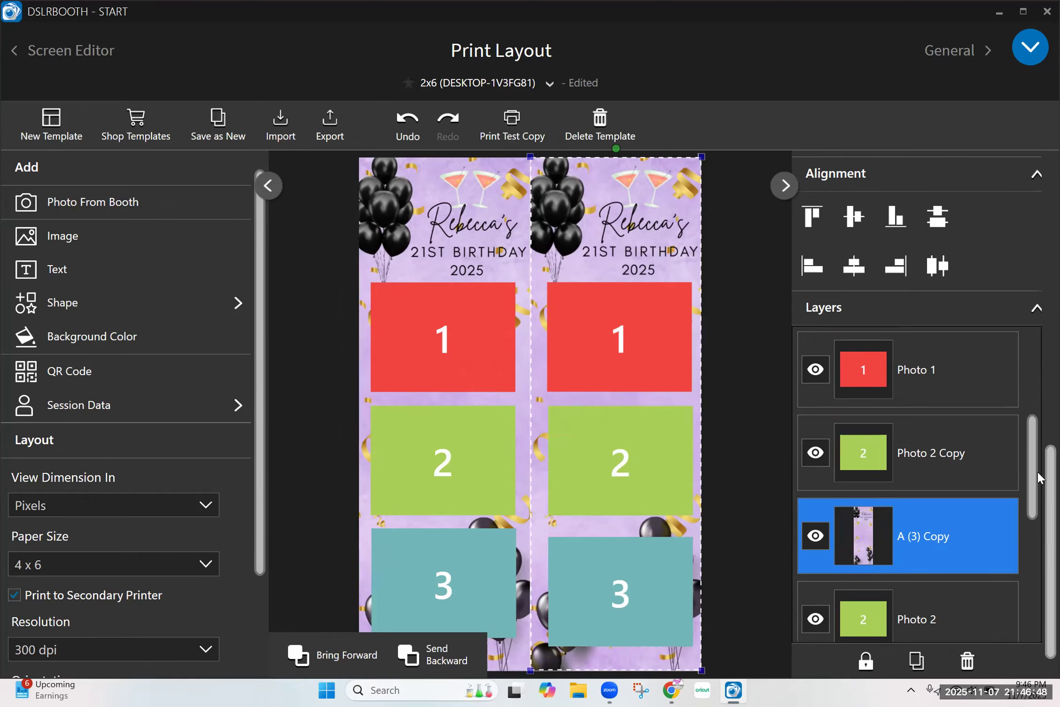
scroll(1037, 478, "up", 2)
left_click_drag(1037, 423, 1030, 184)
left_click_drag(955, 215, 920, 213)
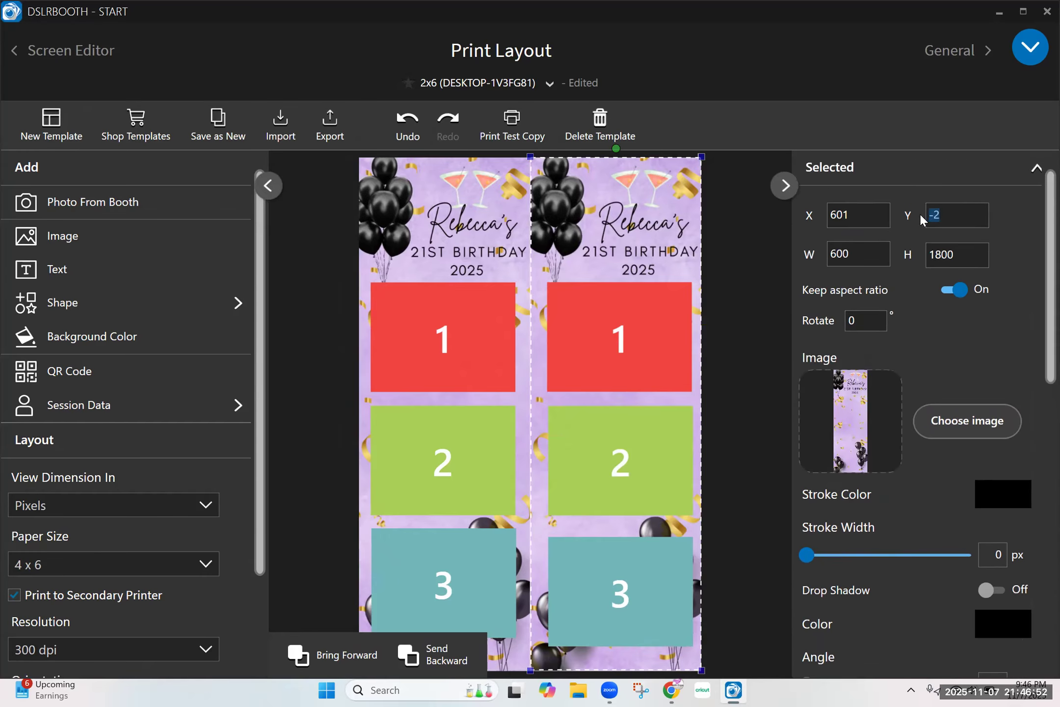
left_click(963, 251)
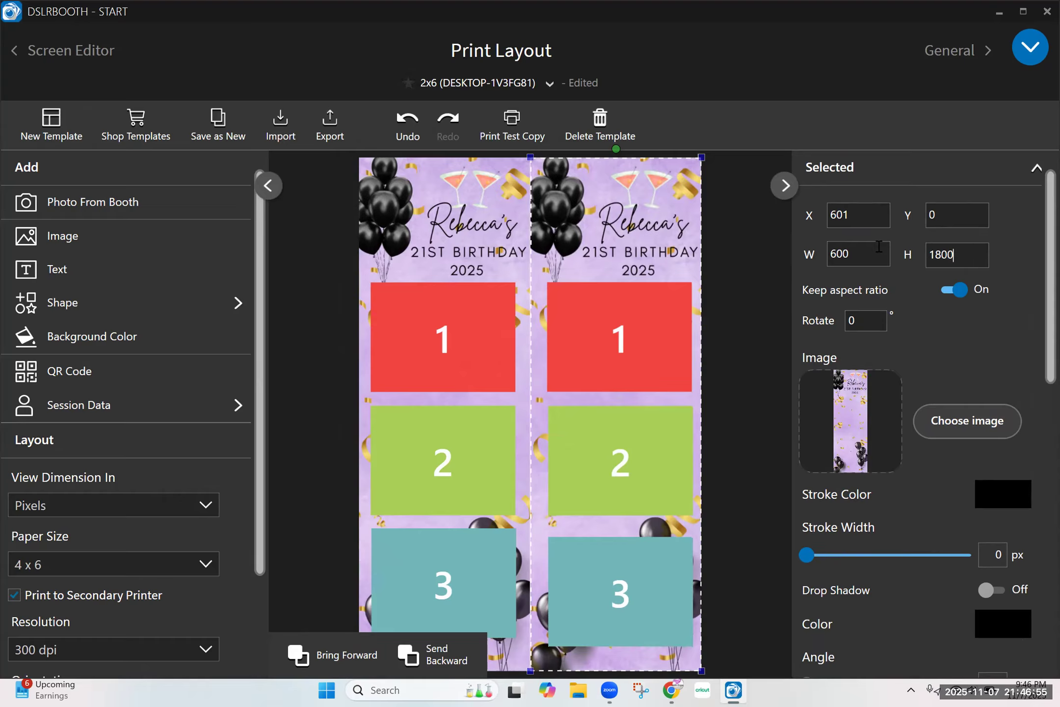
Set the right strip background's X position to 600 so it lines up with the left strip's edge.
left_click(452, 306)
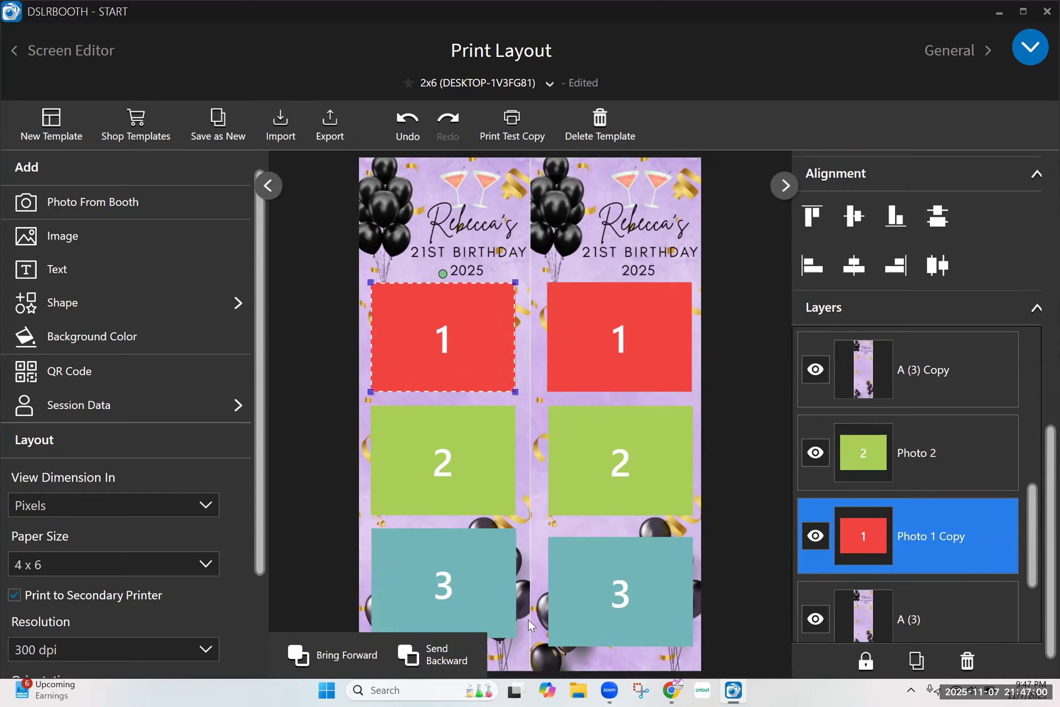
left_click(443, 213)
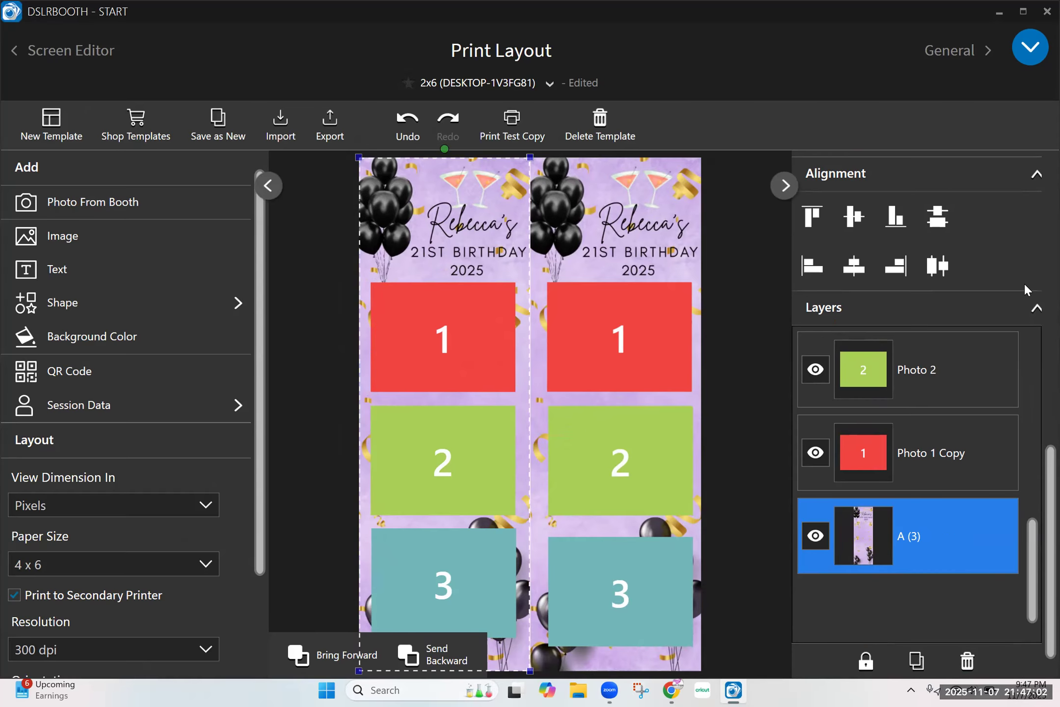
scroll(1032, 248, "up", 10)
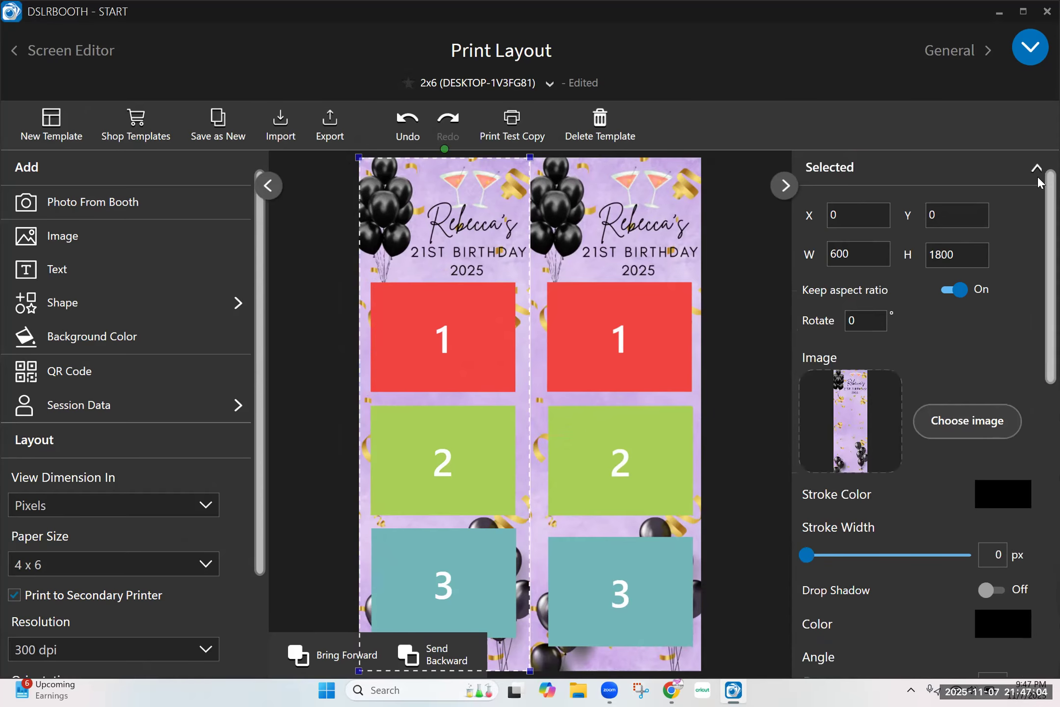
left_click(612, 210)
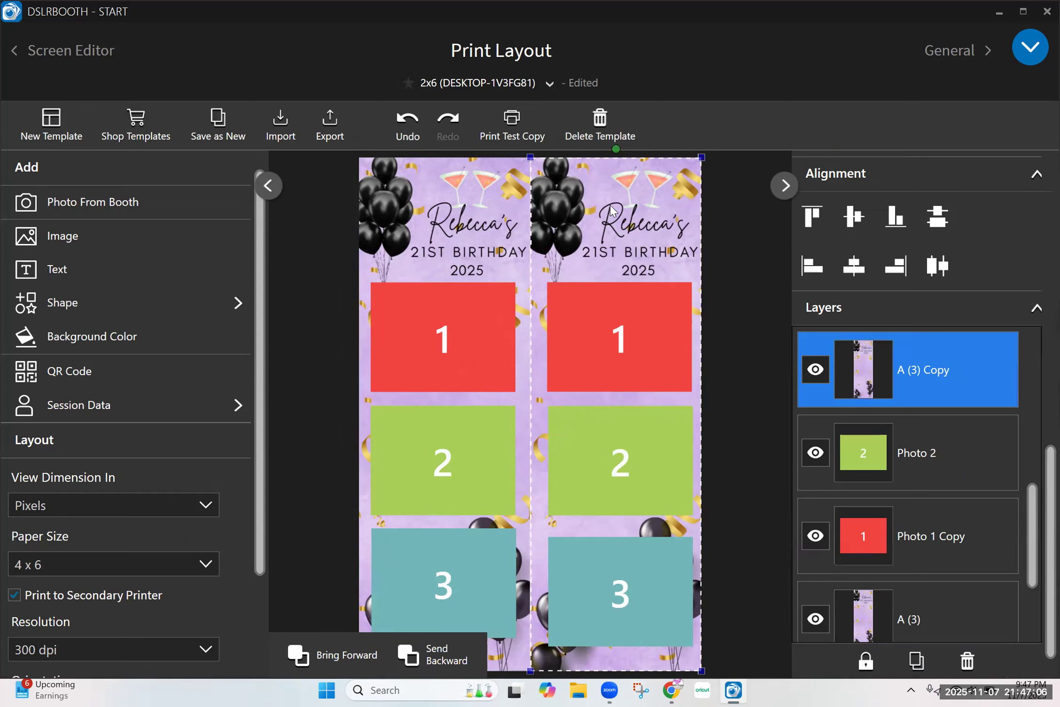
scroll(1037, 223, "up", 10)
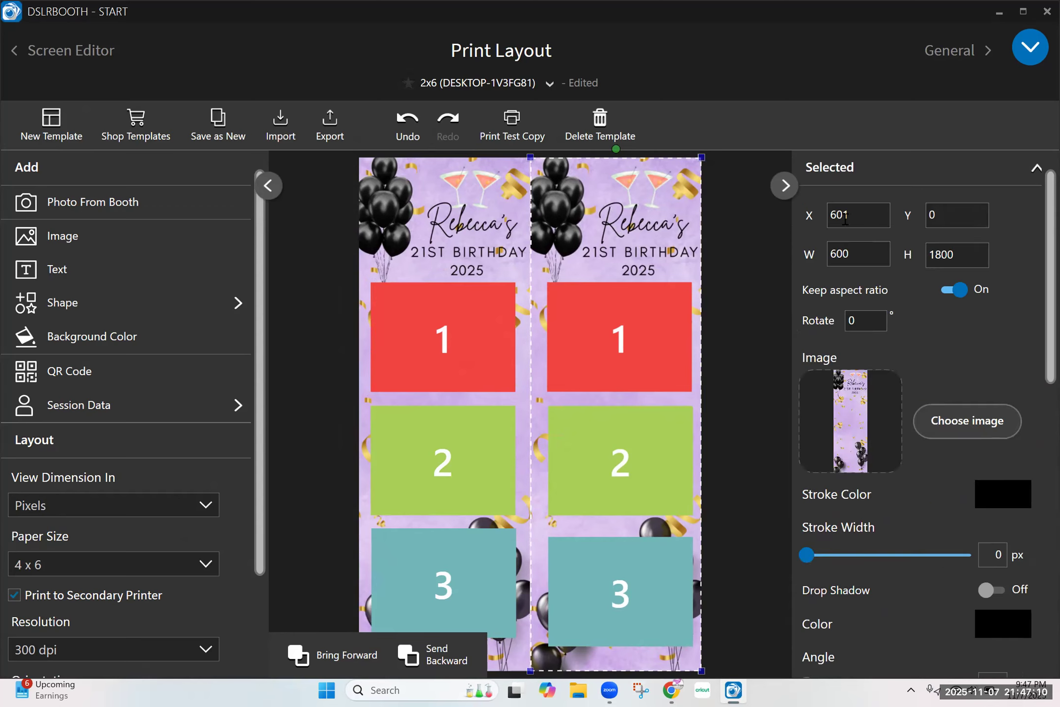
key("BackSpace")
type("0")
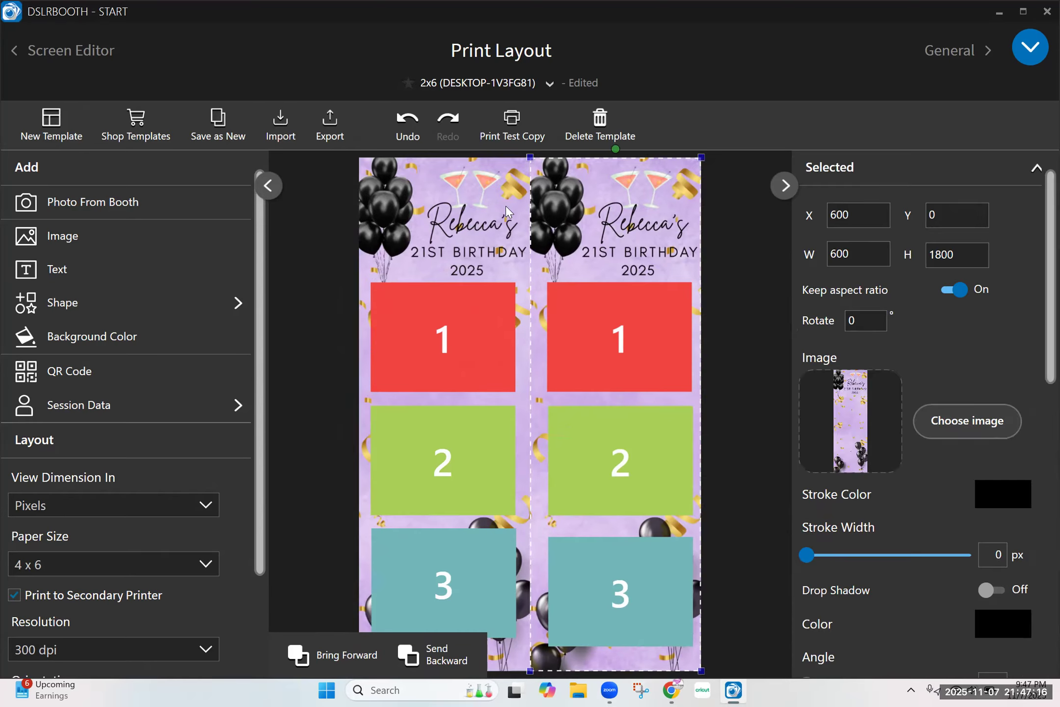
Turn off printing to the secondary printer in the template's layout settings.
left_click(451, 286)
left_click(449, 416)
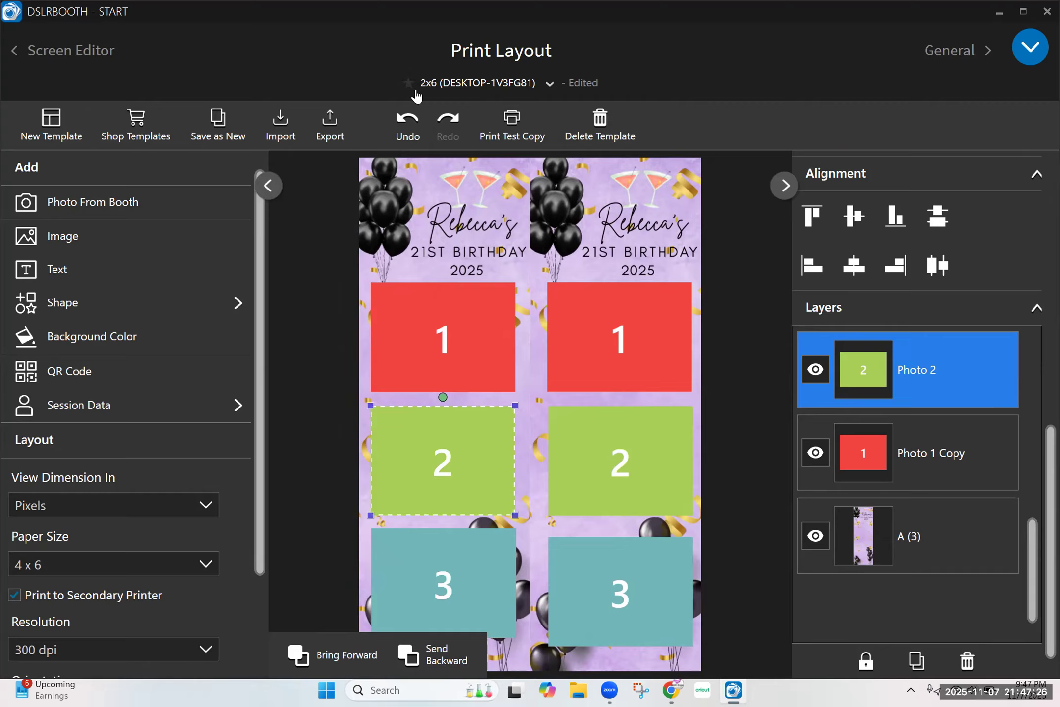
left_click_drag(255, 465, 255, 537)
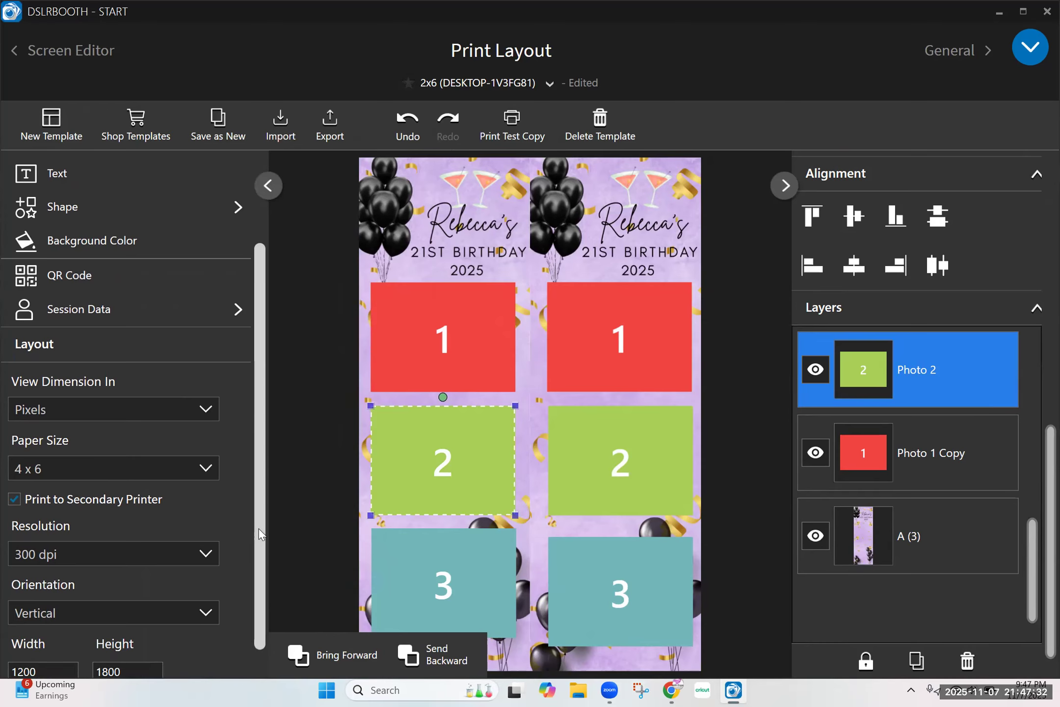
left_click_drag(261, 534, 257, 560)
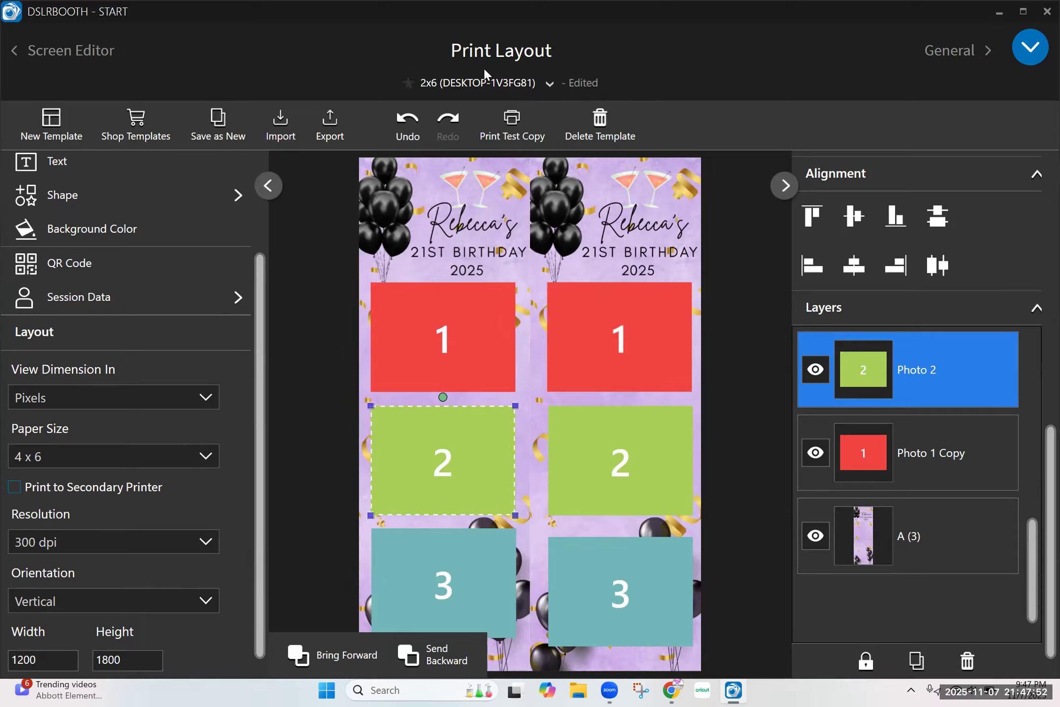
Rename the template to "2x6 - 3 photos" and close the template list.
left_click(505, 90)
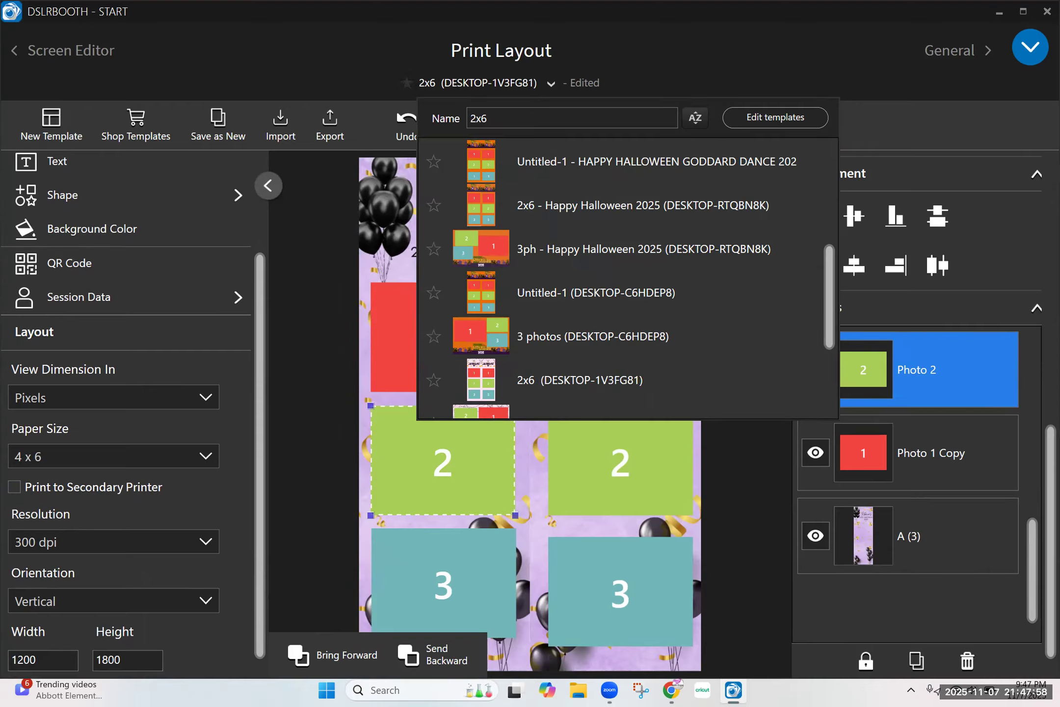
type("- 3")
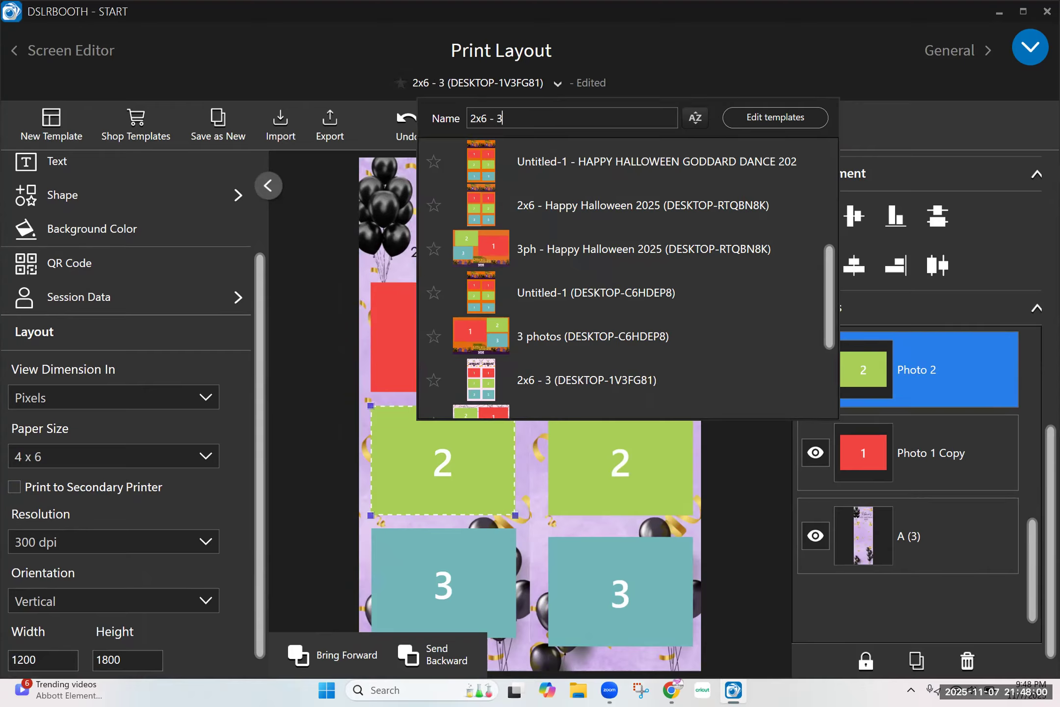
type(" photos")
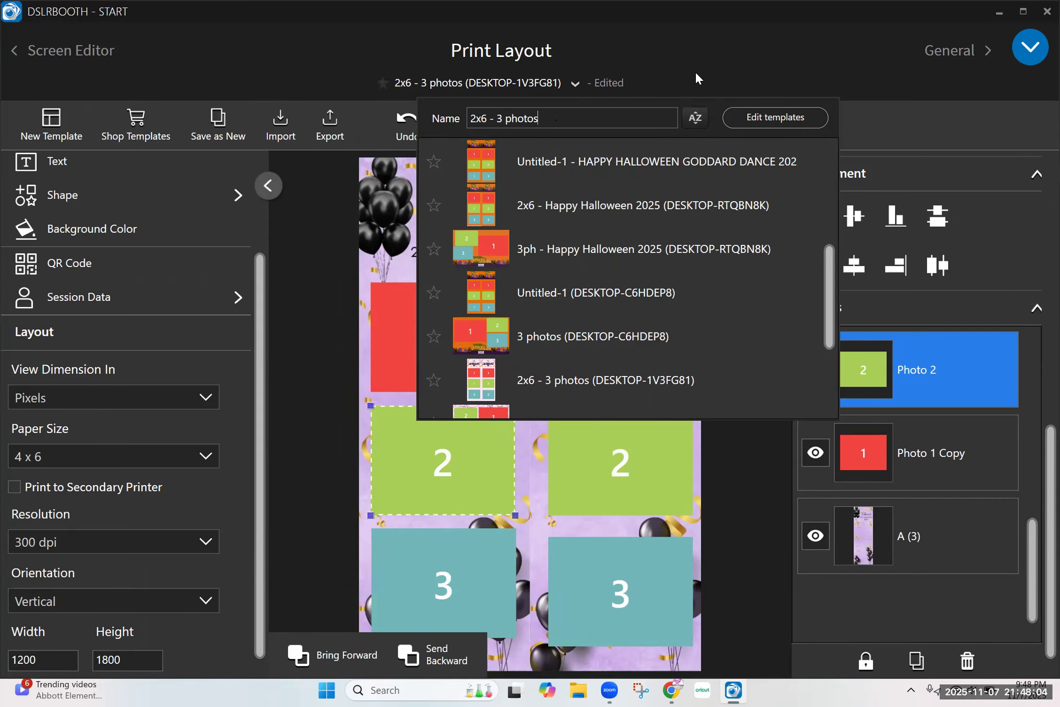
left_click(528, 91)
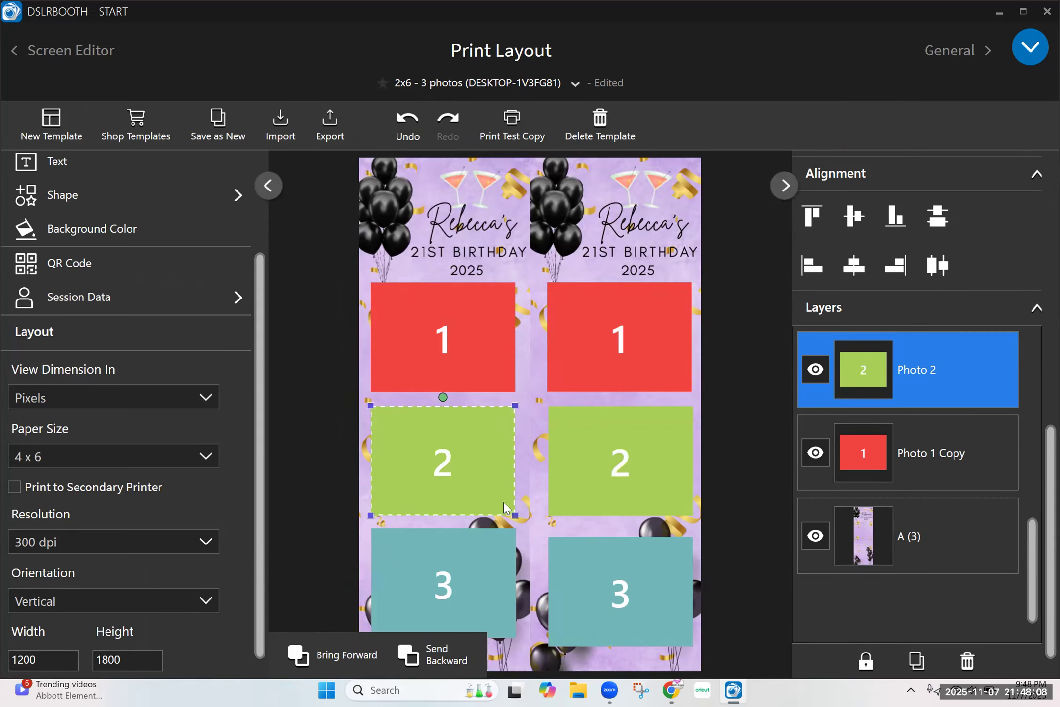
left_click(496, 230)
key("ctrl+d")
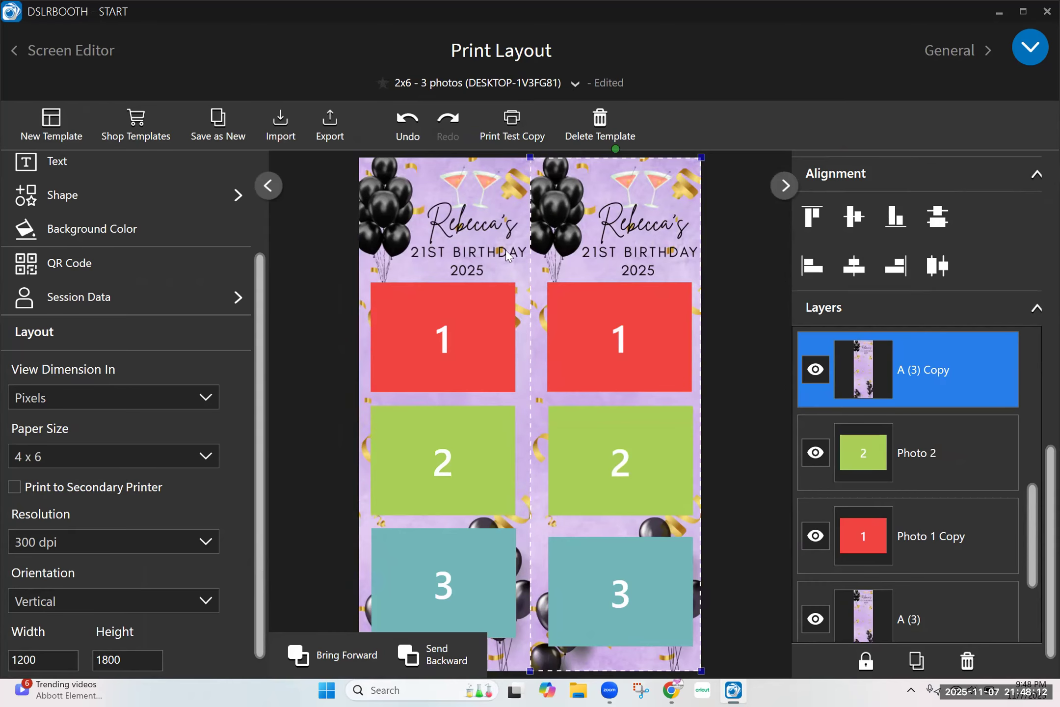
key("Delete")
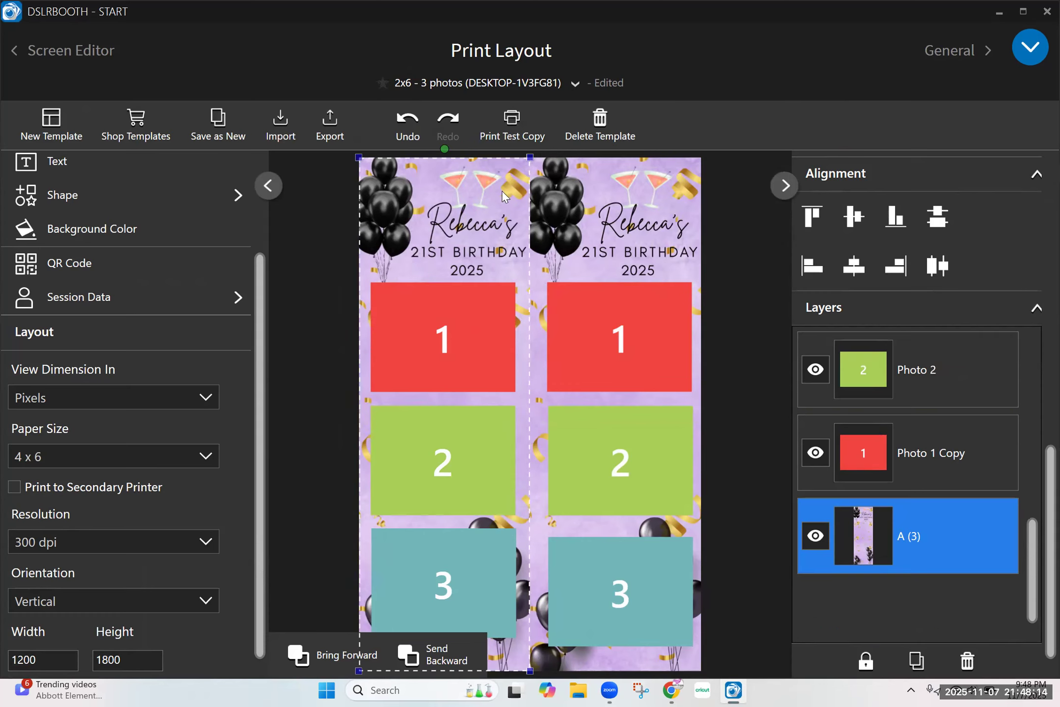
key("ctrl+d")
key("Delete")
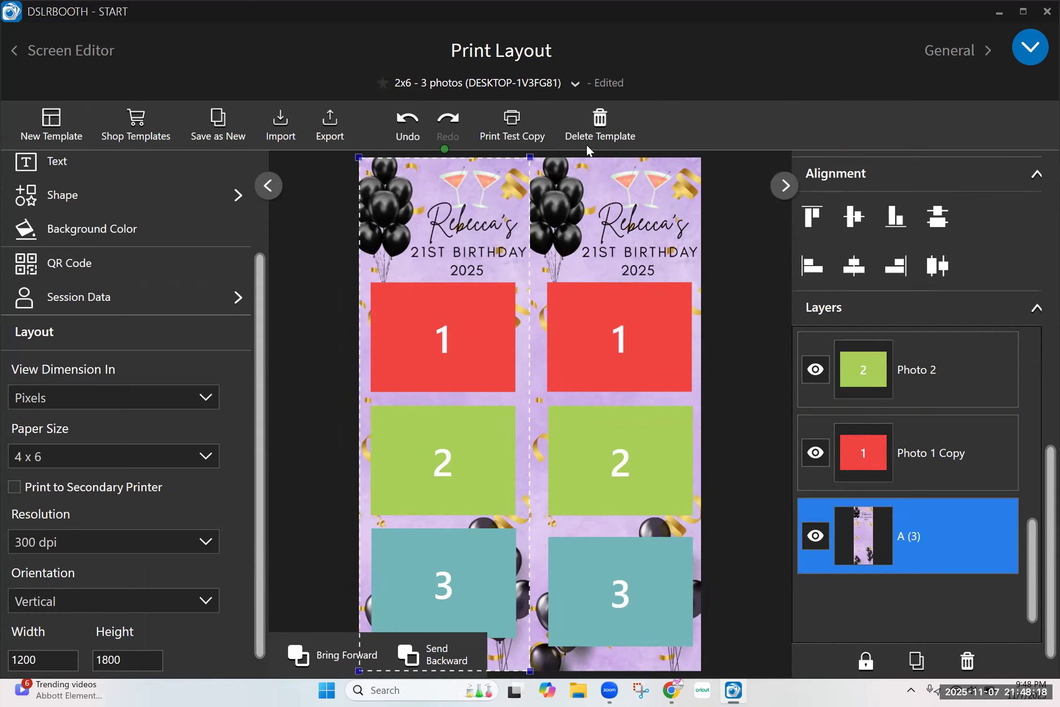